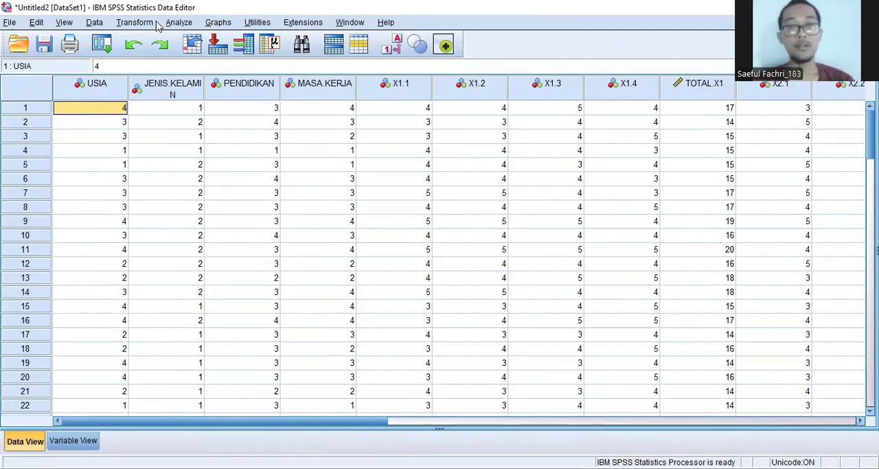
# Step: Set up a Frequencies analysis with the variables USIA, JENIS.KELAMIN, PENDIDIKAN and MASA.KERJA
pyautogui.click(185, 23)
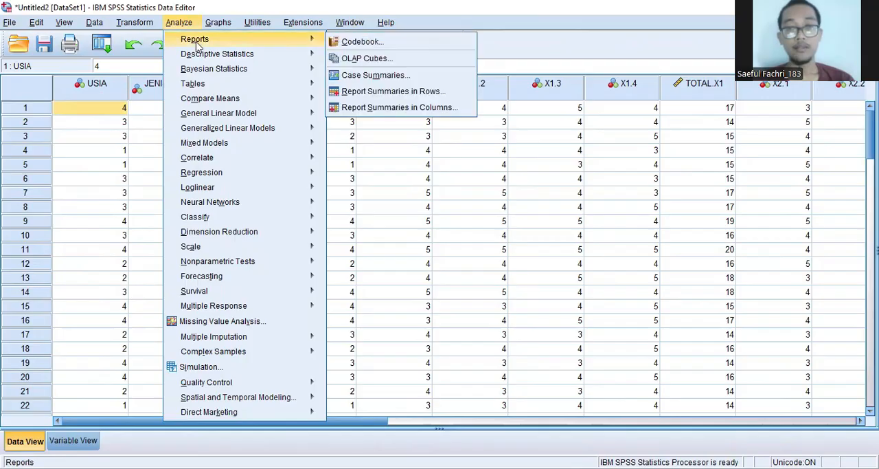
pyautogui.moveTo(204, 57)
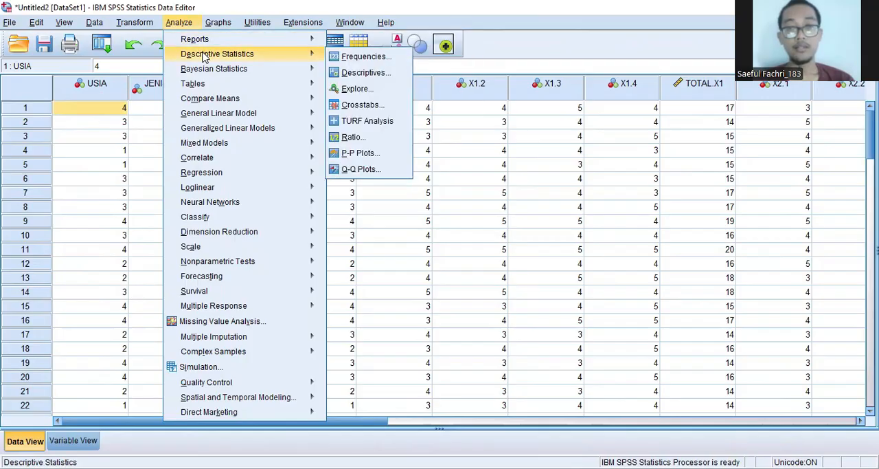
pyautogui.click(353, 54)
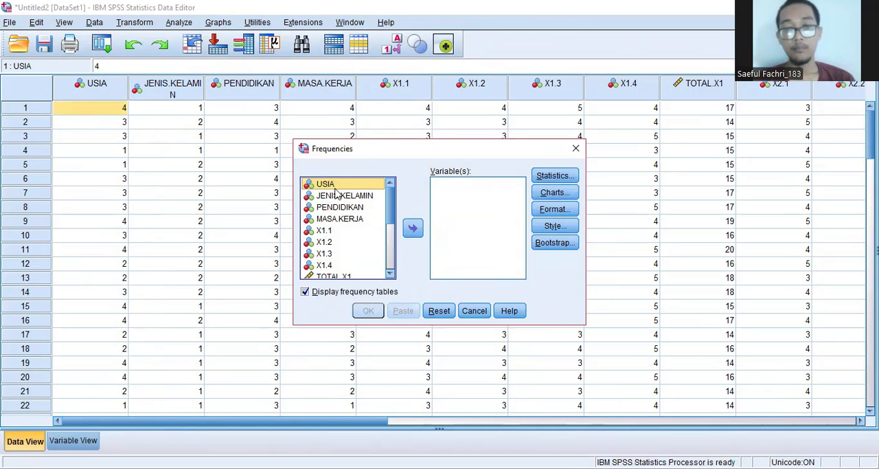
pyautogui.click(413, 230)
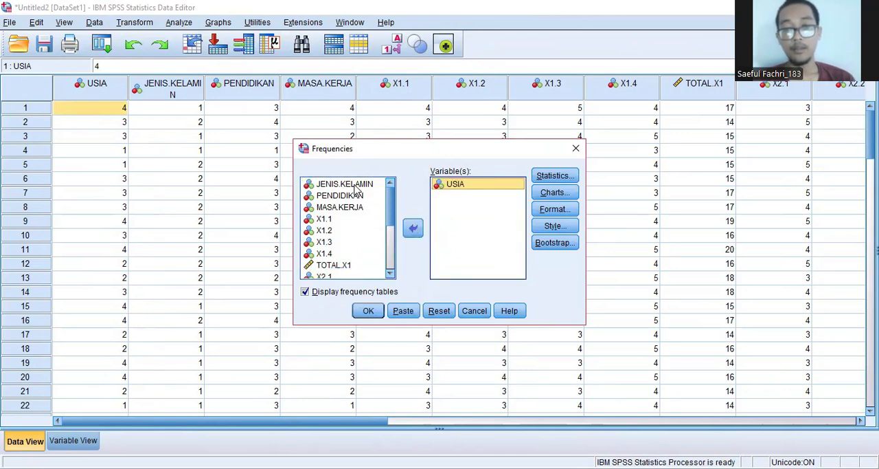
pyautogui.click(354, 185)
pyautogui.click(413, 228)
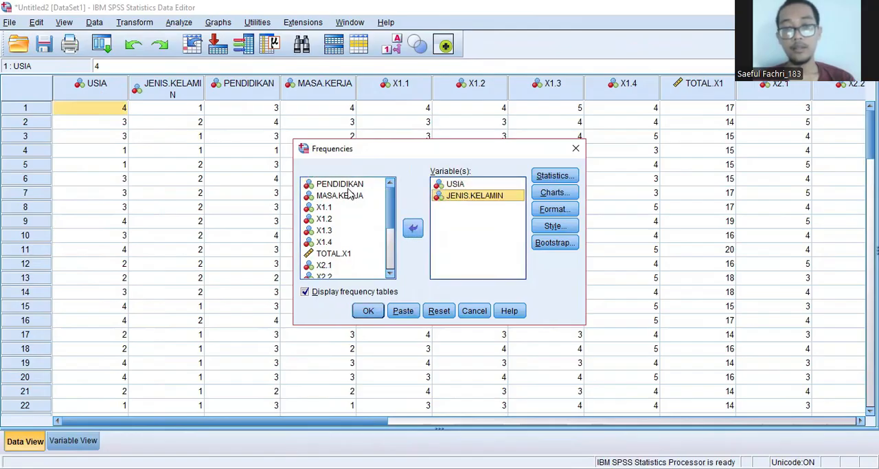
pyautogui.click(351, 186)
pyautogui.click(413, 229)
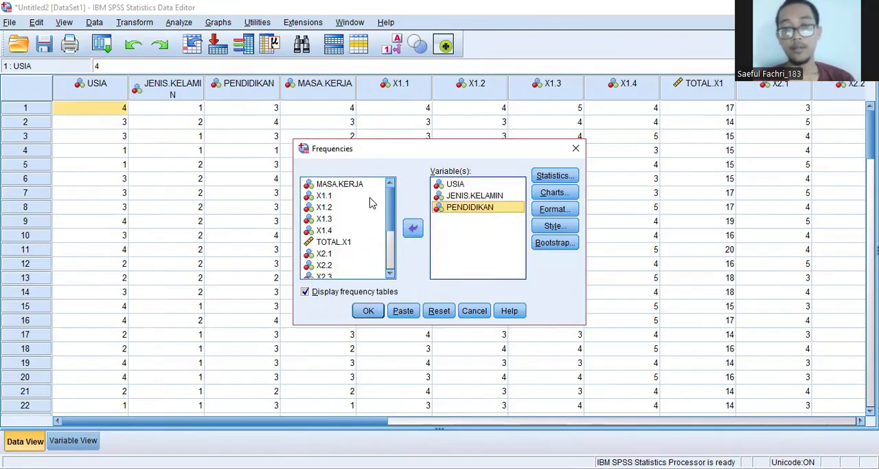
pyautogui.click(357, 187)
pyautogui.click(413, 229)
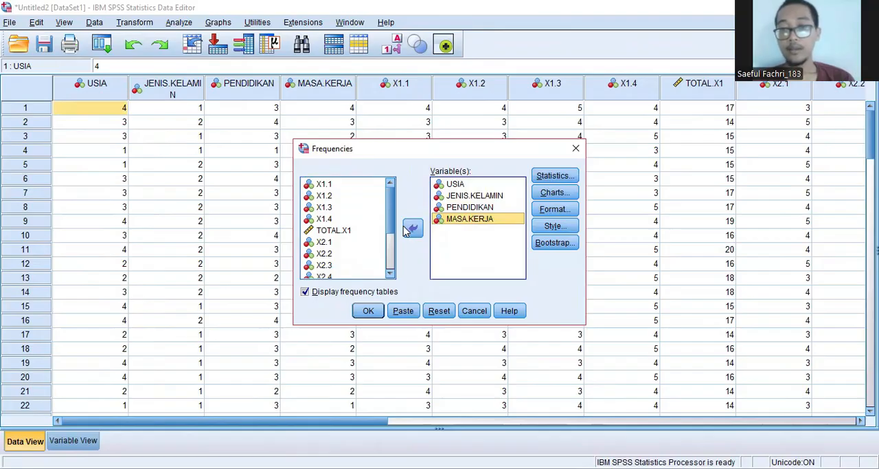
# Step: Check the Frequencies format and statistics options and run the analysis with frequency tables displayed
pyautogui.click(559, 211)
pyautogui.click(560, 211)
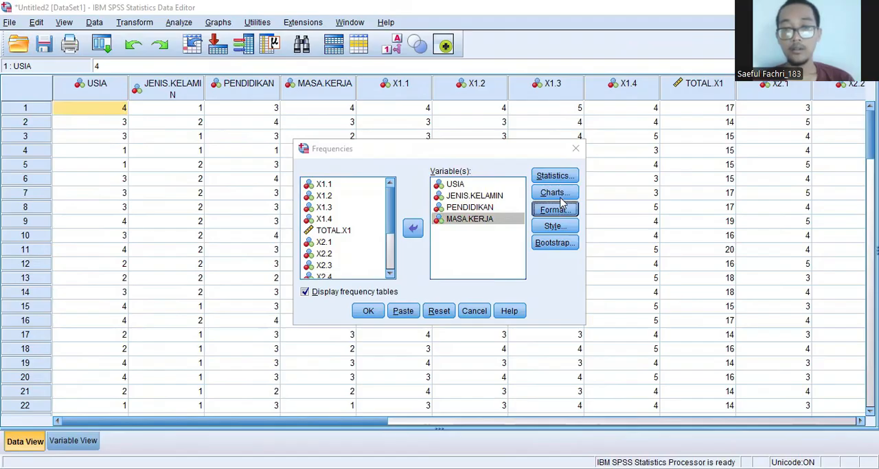
pyautogui.click(563, 177)
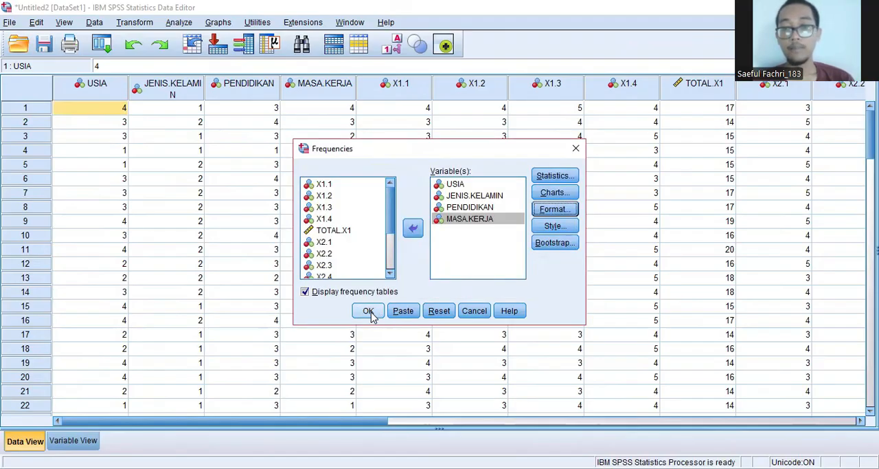
pyautogui.click(368, 311)
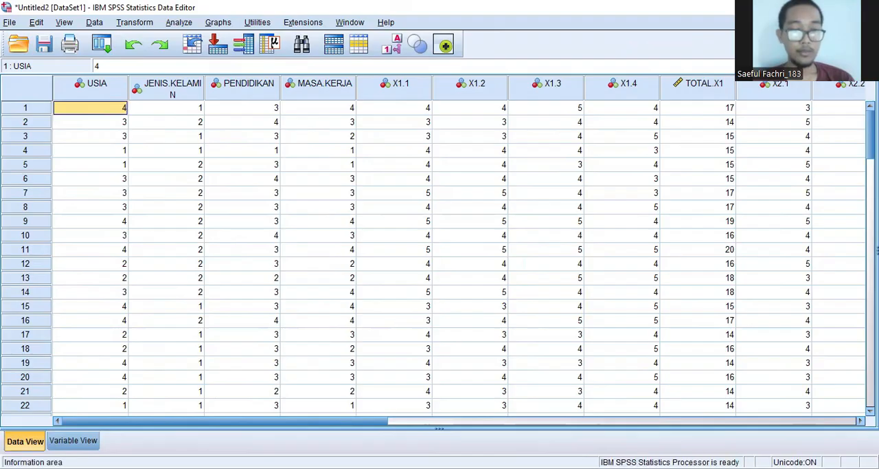
# Step: In the variable definitions, label USIA as "Usia" and JENIS.KELAMIN as "Jenis Kelamin"
pyautogui.click(73, 442)
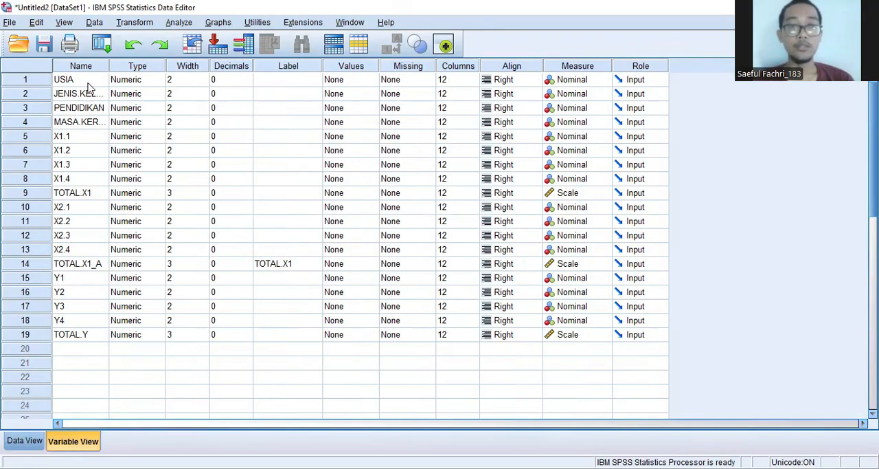
pyautogui.click(286, 82)
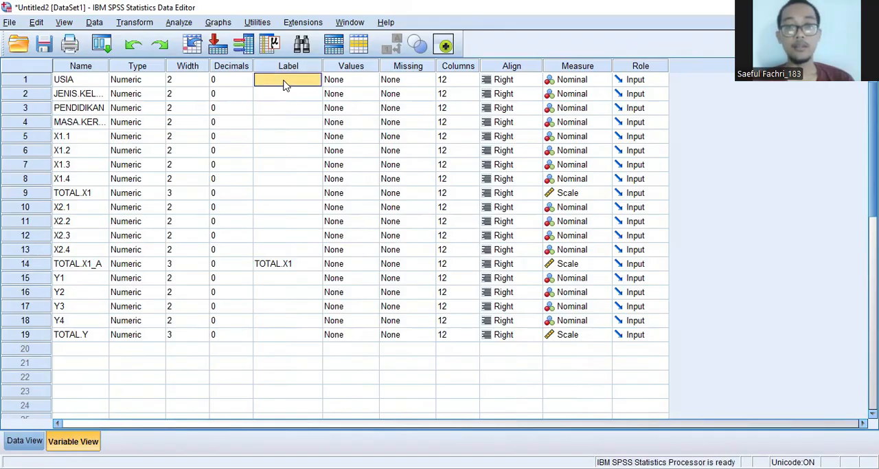
pyautogui.click(284, 81)
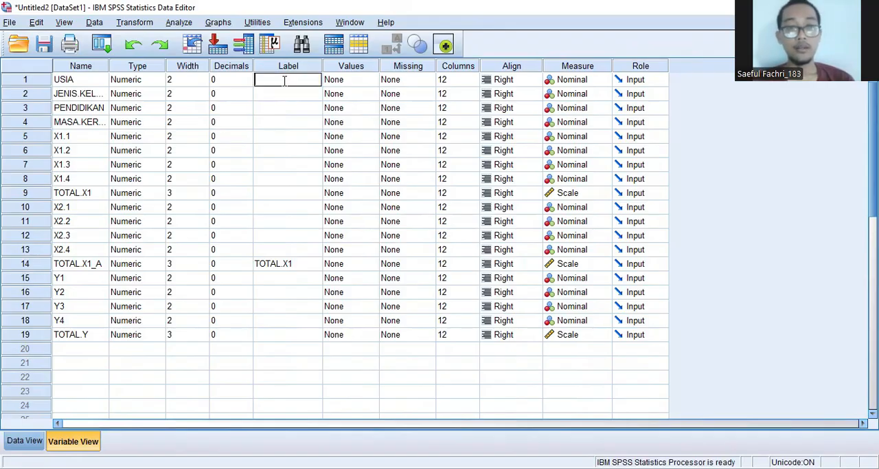
pyautogui.write('Usia')
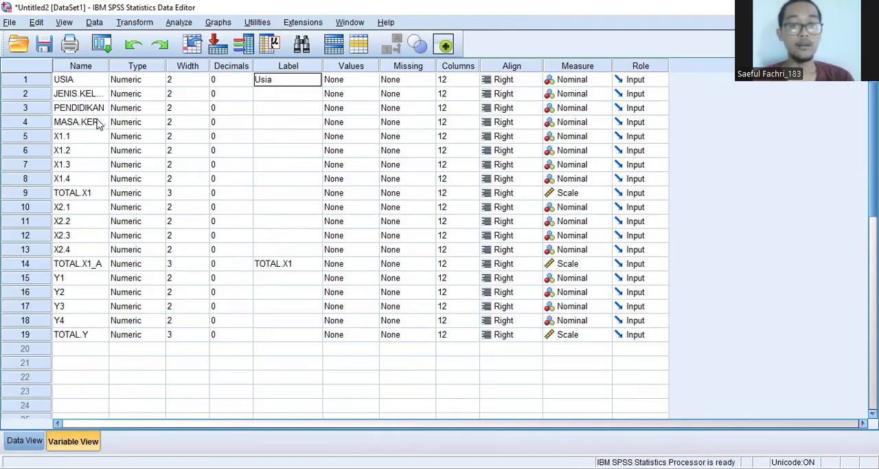
pyautogui.click(259, 100)
pyautogui.click(260, 97)
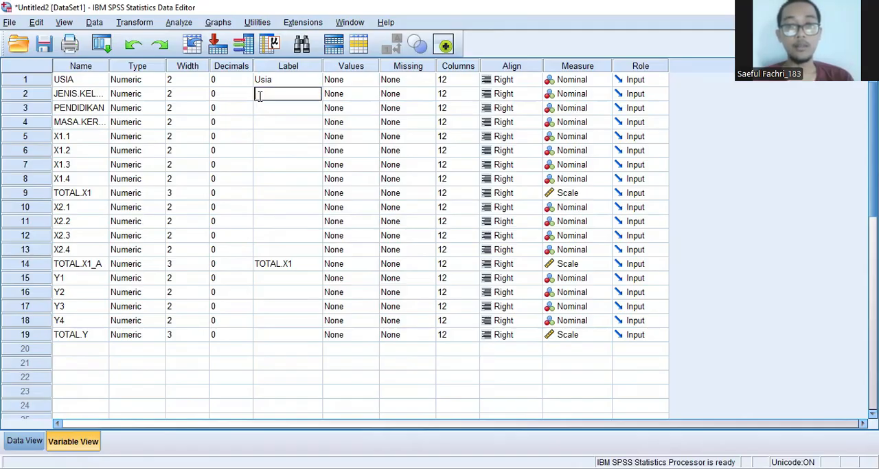
pyautogui.write('Jenis ')
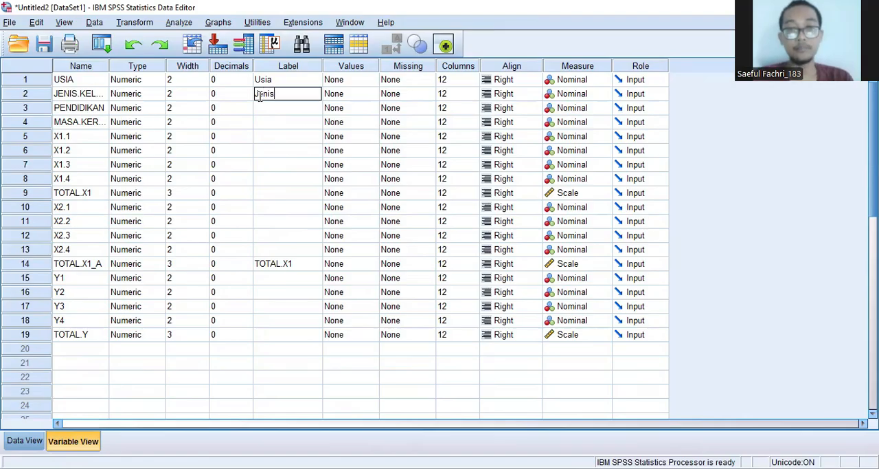
pyautogui.write('Kelamin')
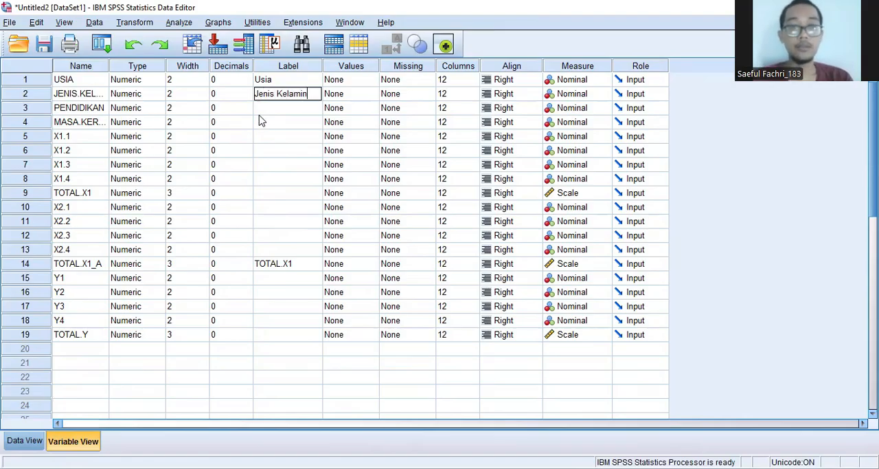
# Step: Label the variable PENDIDIKAN as "Pendidikan" and MASA.KERJA as "Masa Kerja"
pyautogui.click(267, 111)
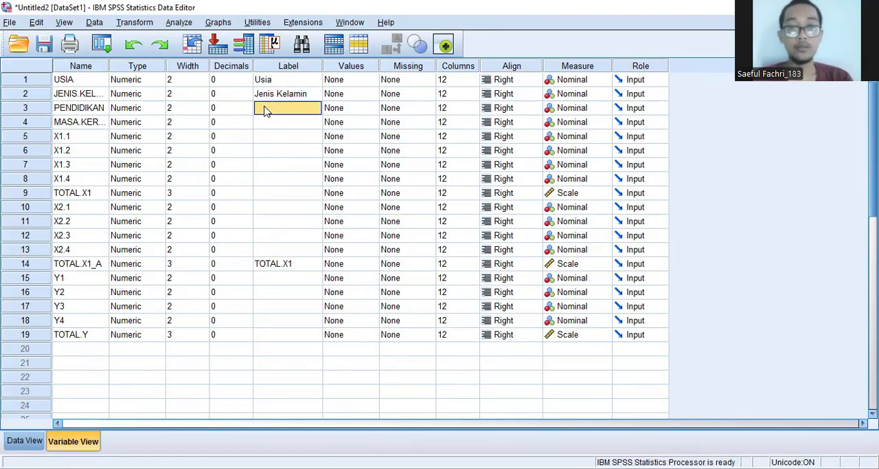
pyautogui.write('Pendidikan')
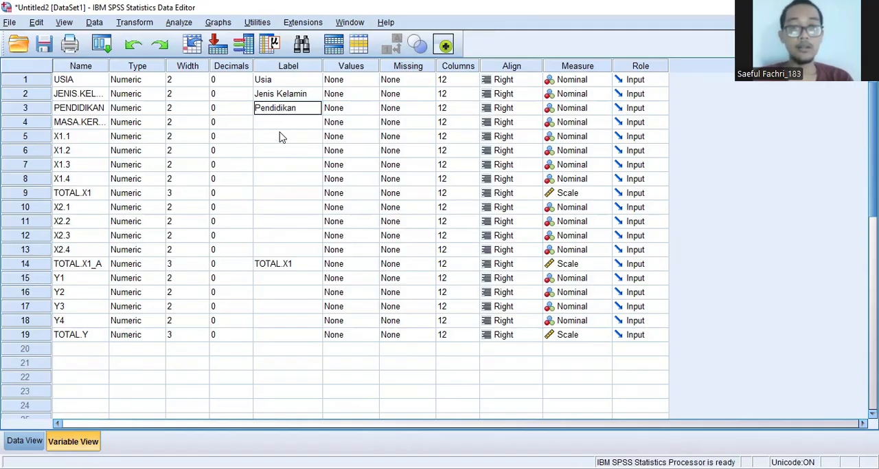
pyautogui.click(275, 126)
pyautogui.click(275, 125)
pyautogui.write('Masa')
pyautogui.press('BackSpace')
pyautogui.press('BackSpace')
pyautogui.press('BackSpace')
pyautogui.press('BackSpace')
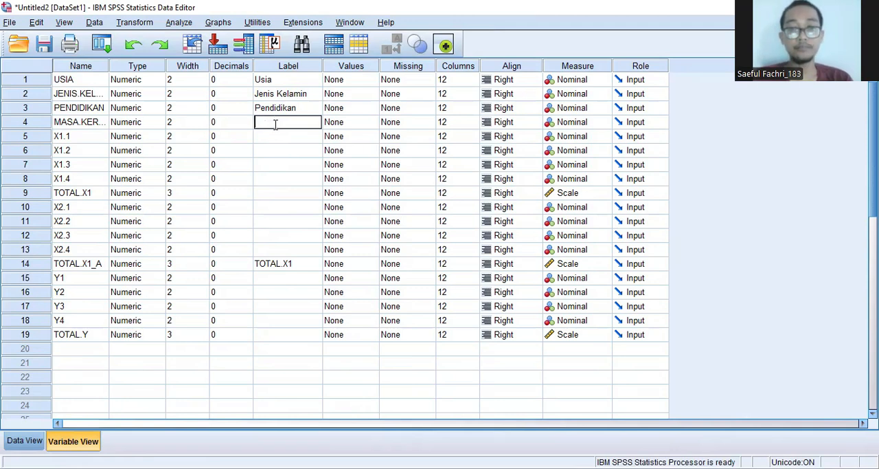
pyautogui.write('Masa')
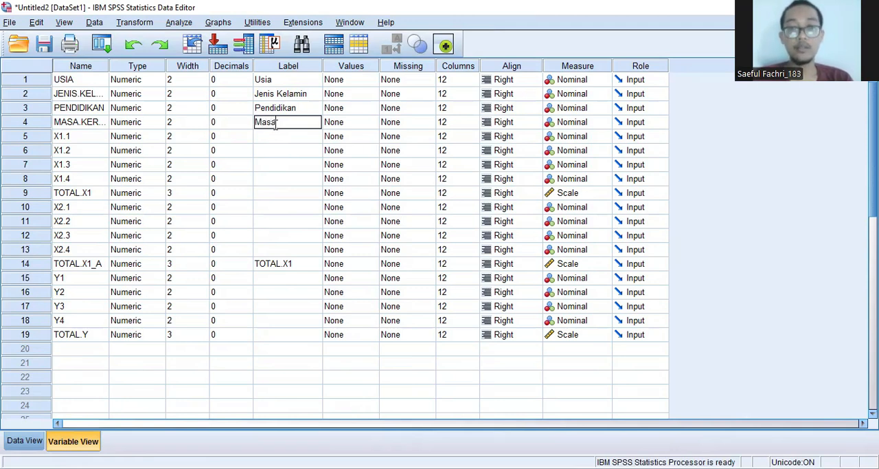
pyautogui.write(' Kerja')
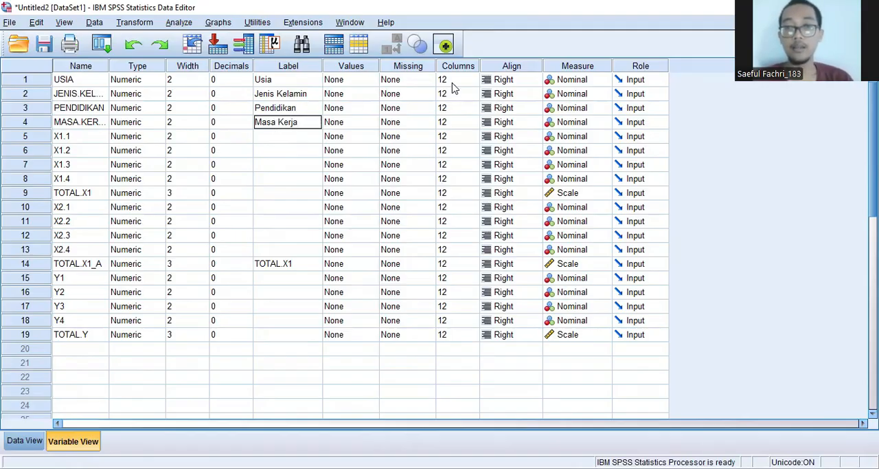
# Step: Add a value label to the USIA variable that defines 1 as "18 sd 25 Tahun"
pyautogui.click(362, 83)
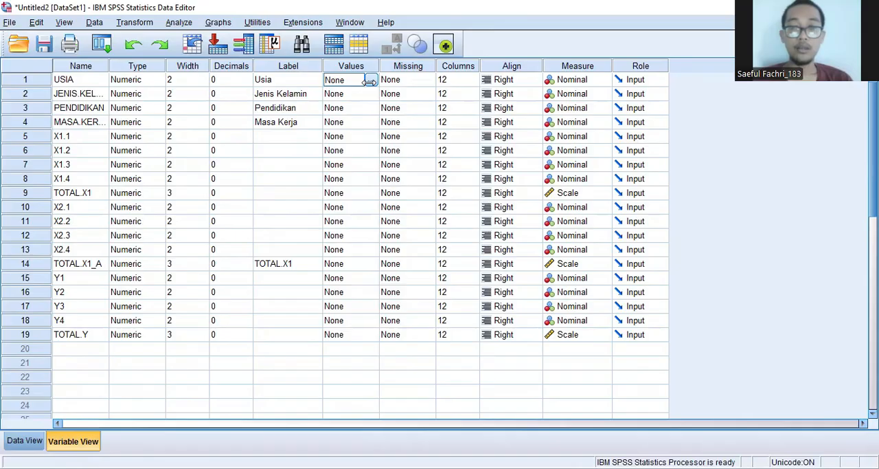
pyautogui.click(372, 77)
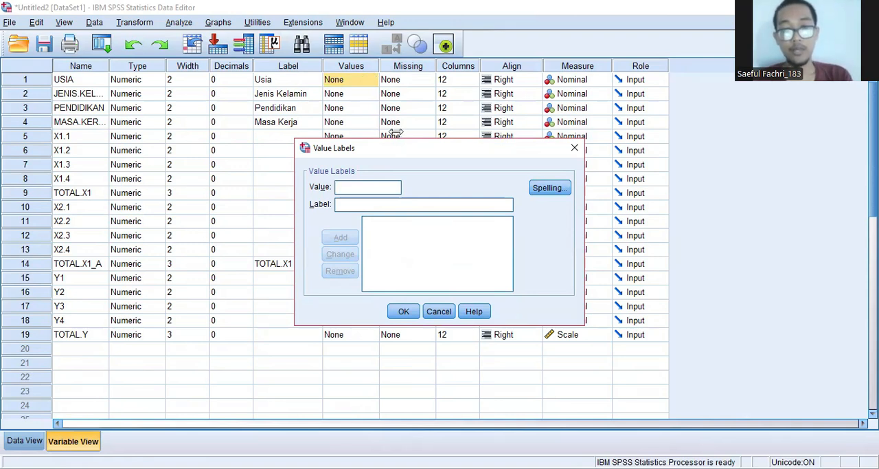
pyautogui.write('1')
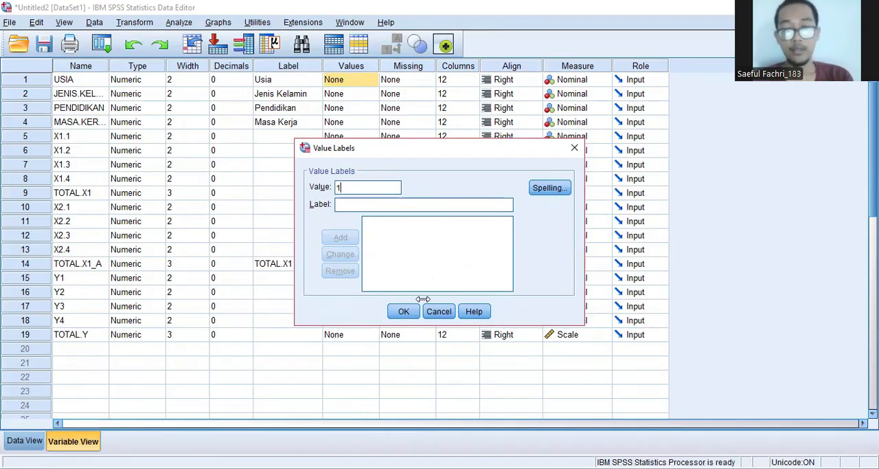
pyautogui.click(378, 204)
pyautogui.write('1')
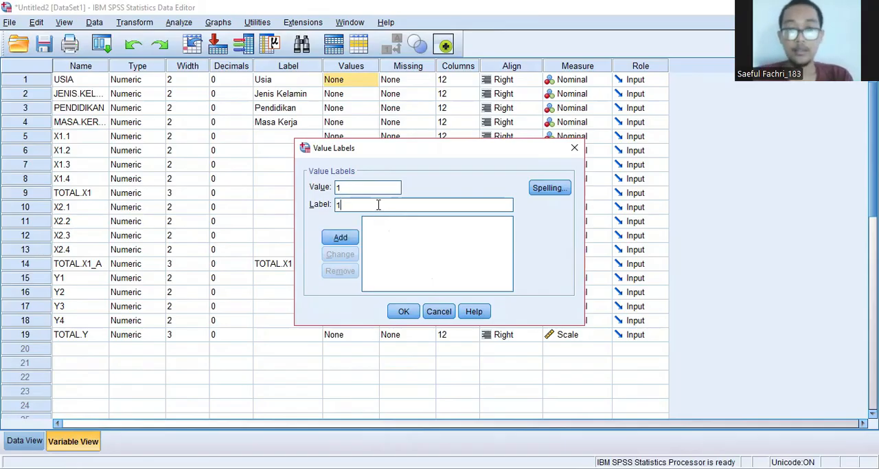
pyautogui.write('8 sd')
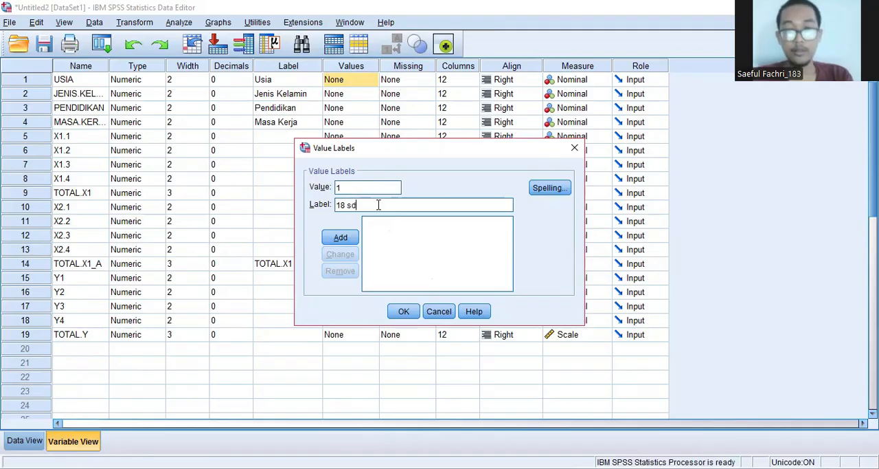
pyautogui.write(' 2')
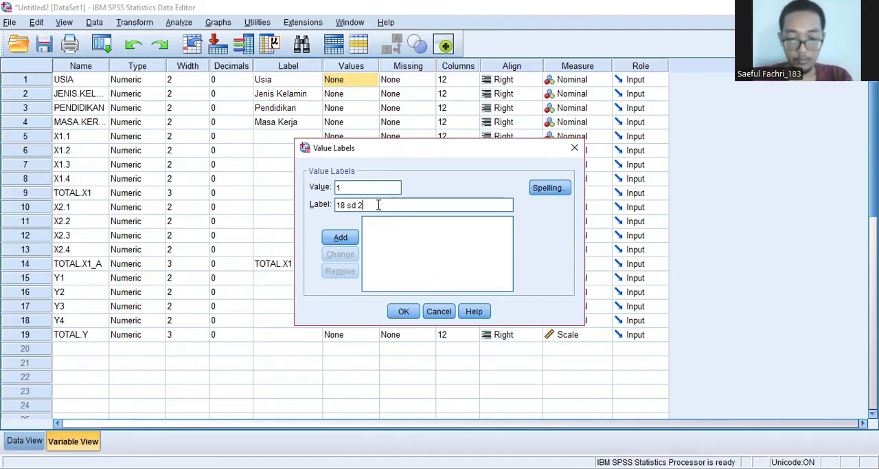
pyautogui.write('5 Tahun')
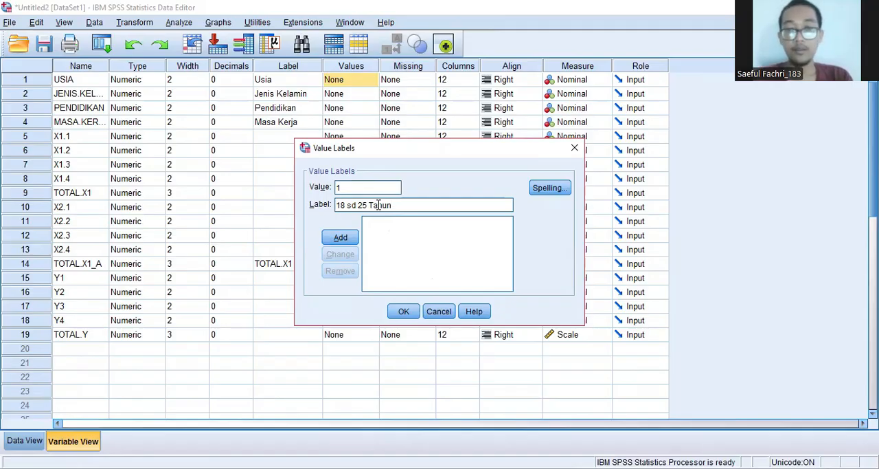
pyautogui.click(342, 236)
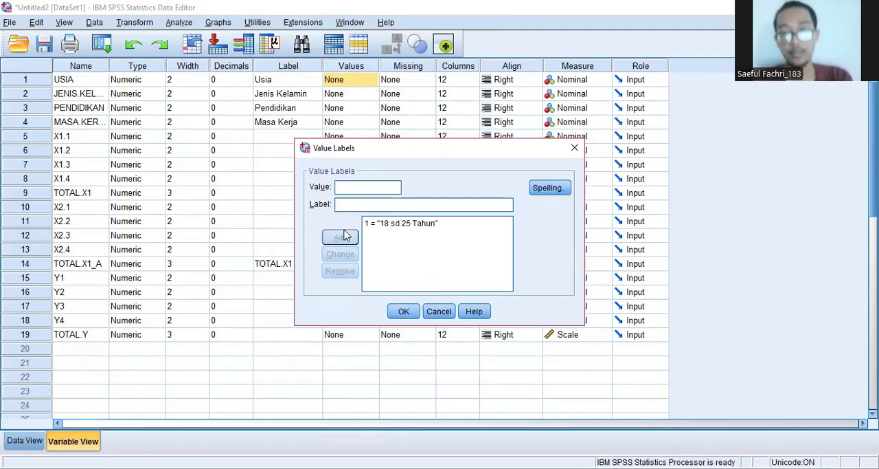
# Step: Add a value label to the USIA variable that defines 2 as "26-33 Tahun"
pyautogui.write('2')
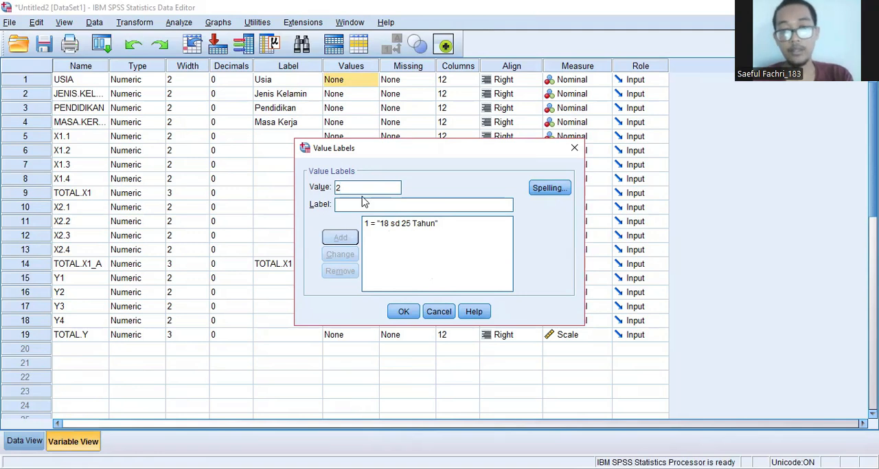
pyautogui.click(360, 203)
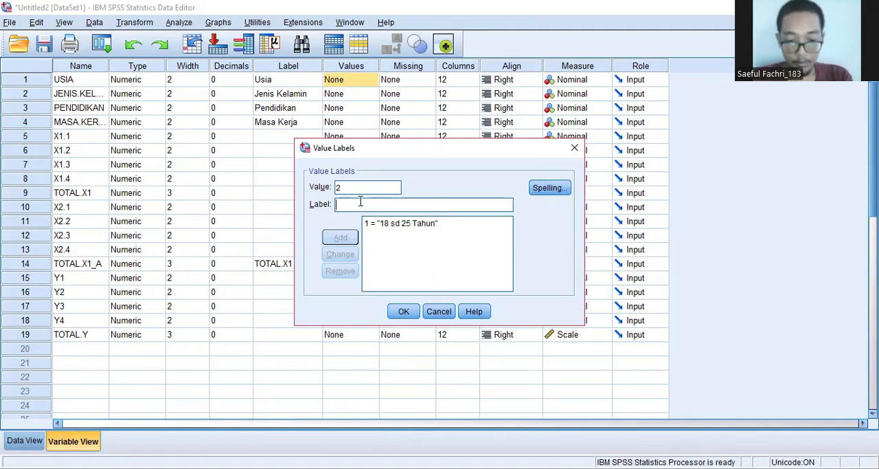
pyautogui.write('26-')
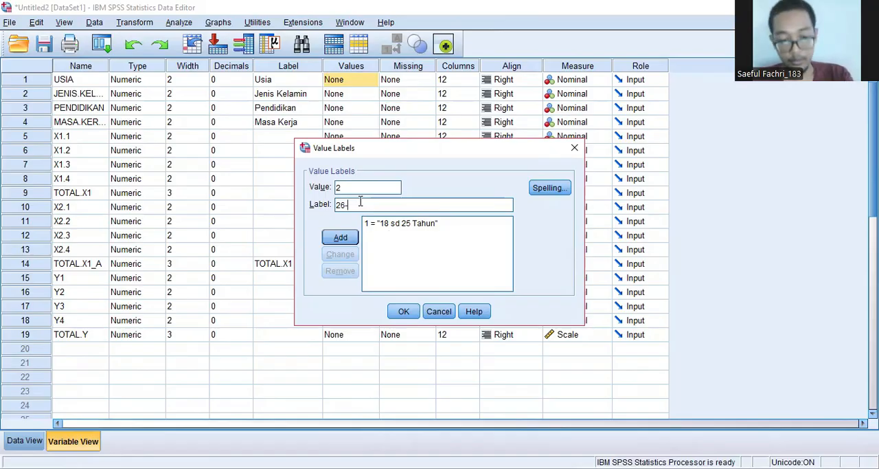
pyautogui.write('33')
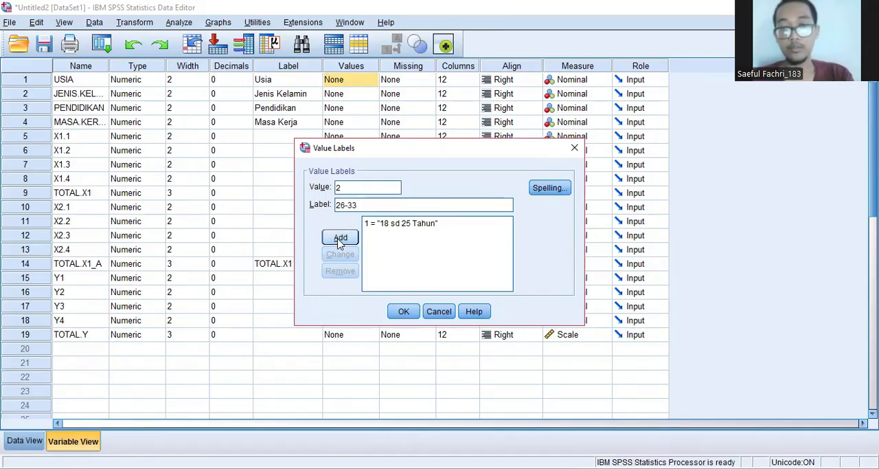
pyautogui.write('Tahun')
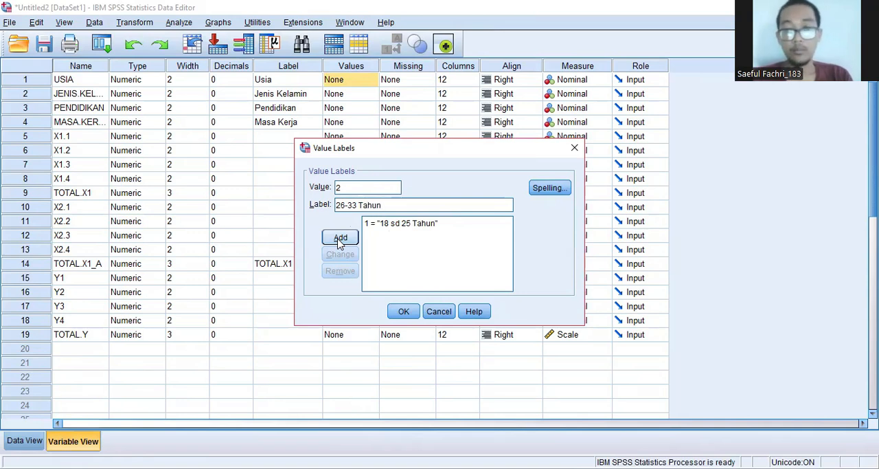
pyautogui.click(338, 243)
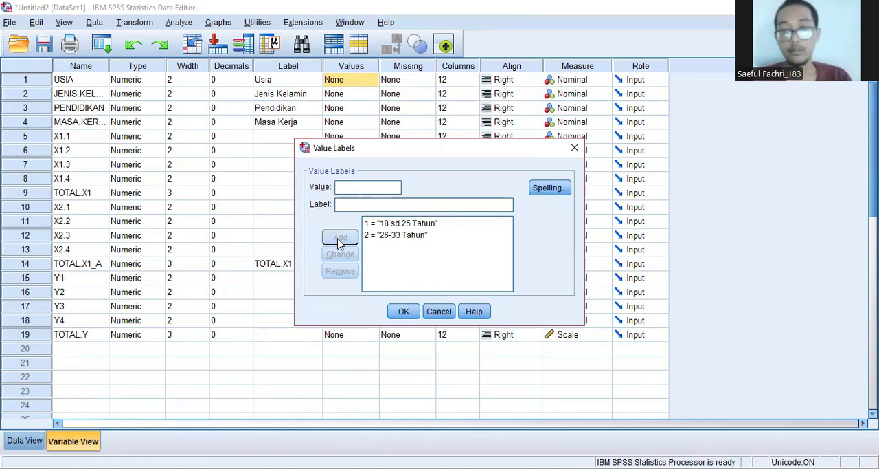
# Step: Define value 3 of the USIA variable as "34-42 Tahun" and add it to the value labels
pyautogui.write('3')
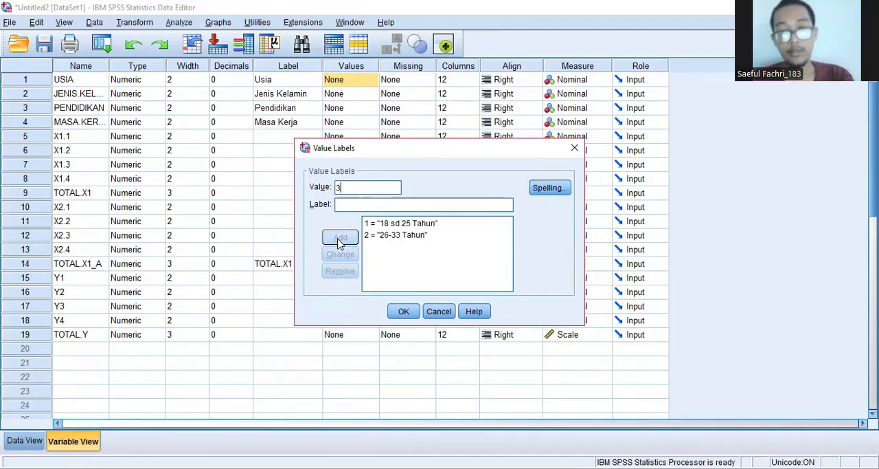
pyautogui.click(345, 204)
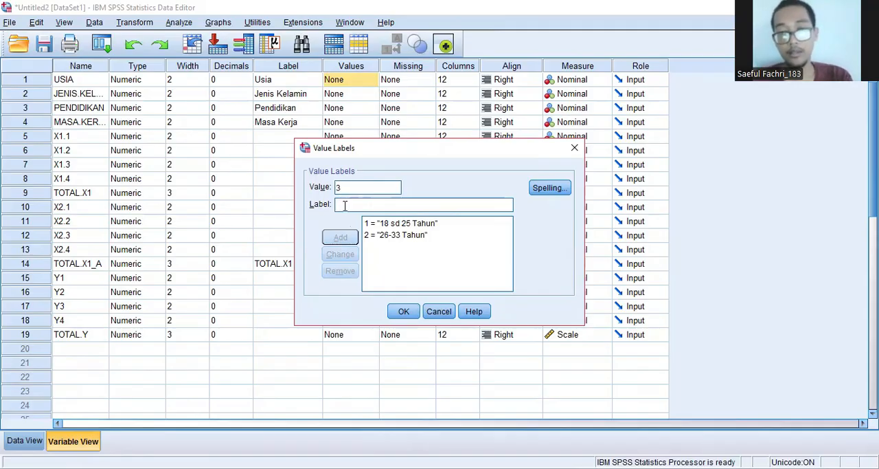
pyautogui.write('3')
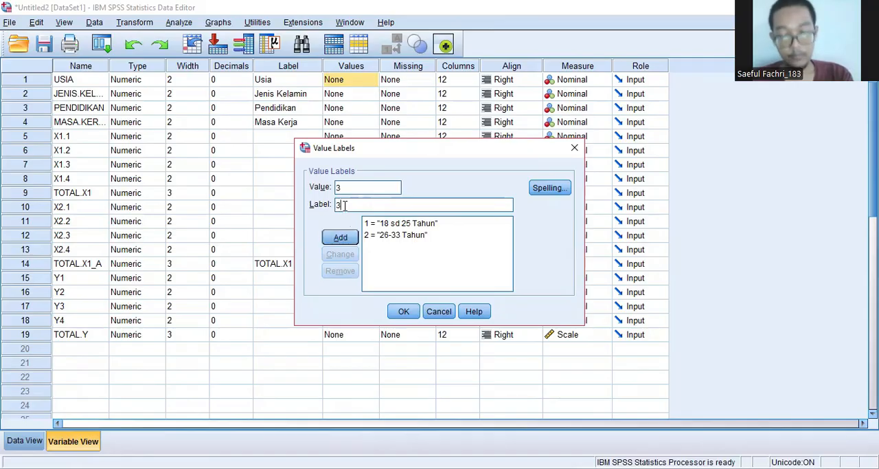
pyautogui.write('4-')
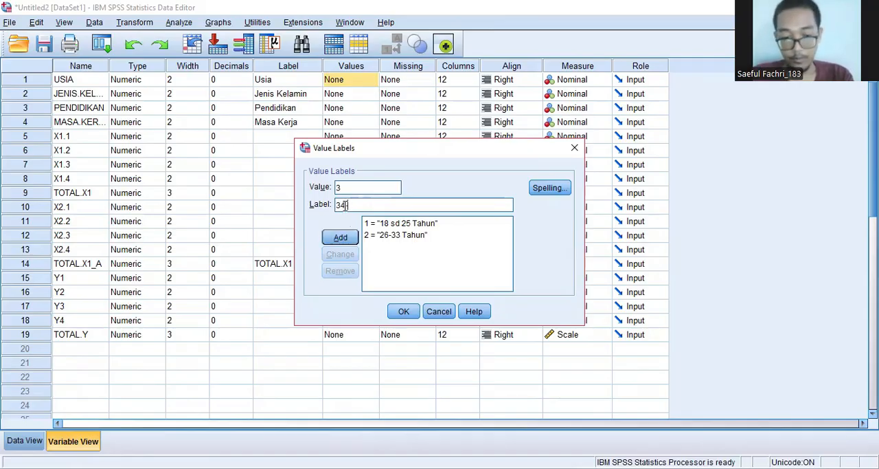
pyautogui.write('42')
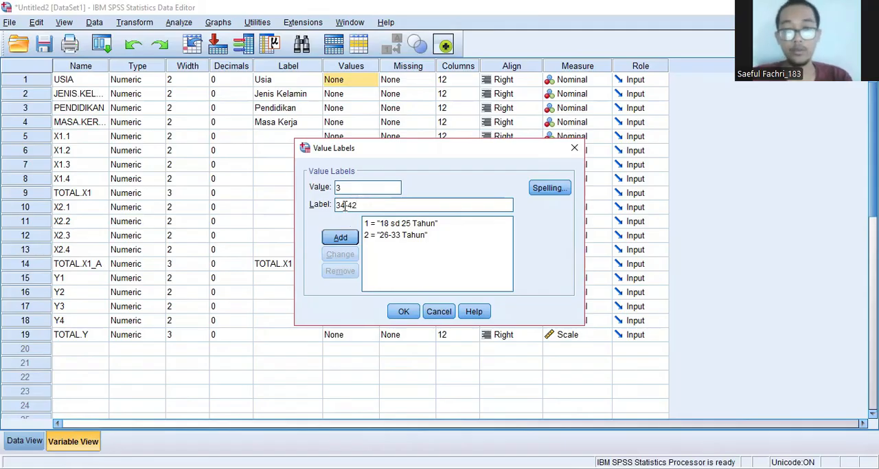
pyautogui.write(' Tahun')
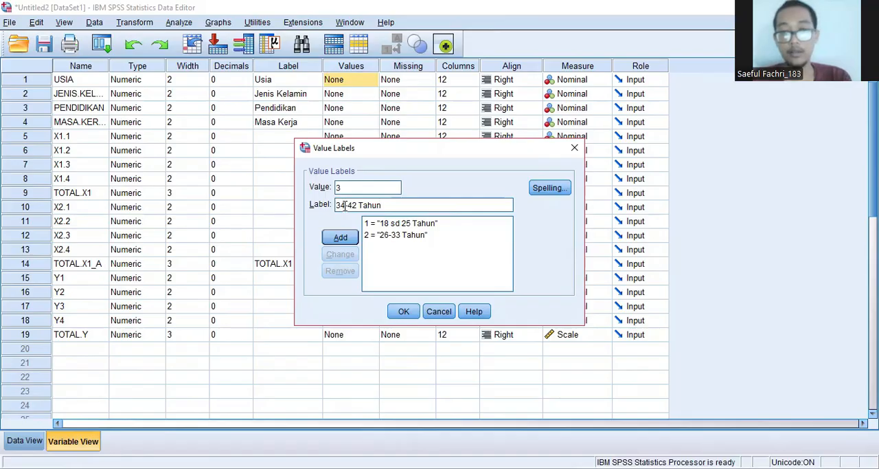
pyautogui.click(346, 243)
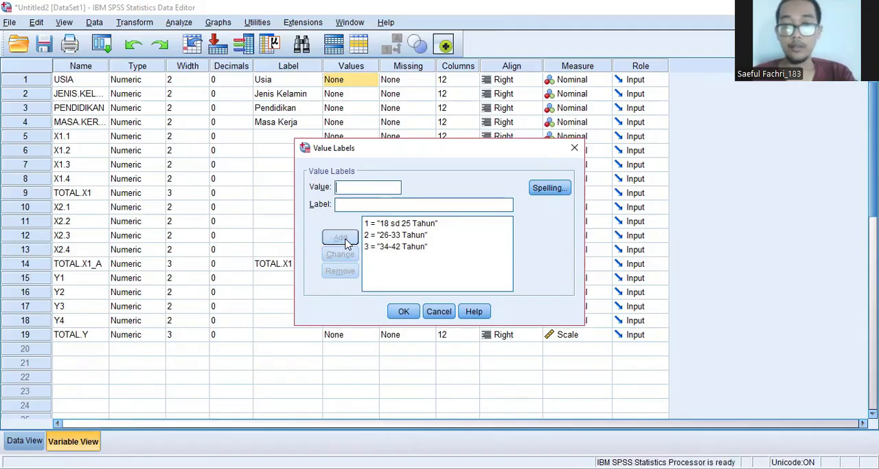
# Step: Add the USIA value label 4 as "> 43 Tahun" and accept the variable's value labels
pyautogui.write('4')
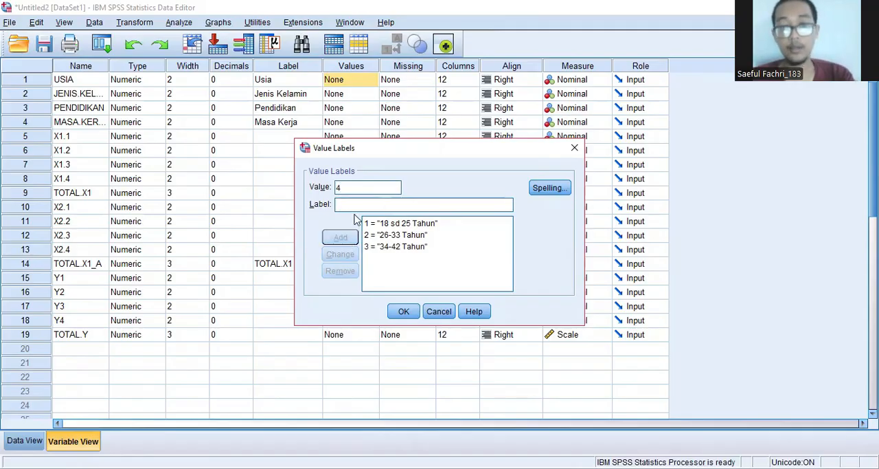
pyautogui.click(354, 208)
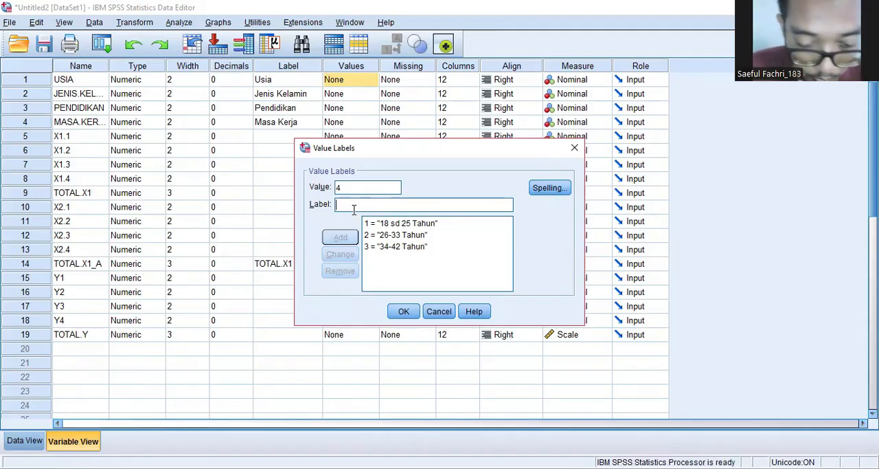
pyautogui.write('>')
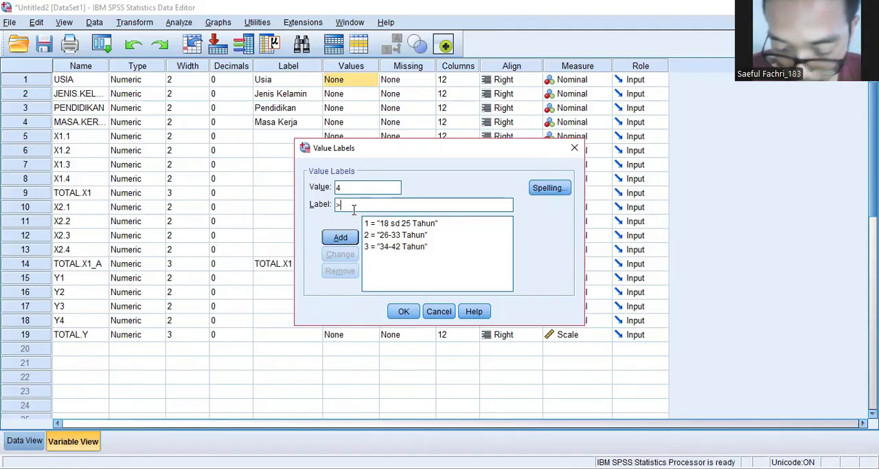
pyautogui.write(' 43')
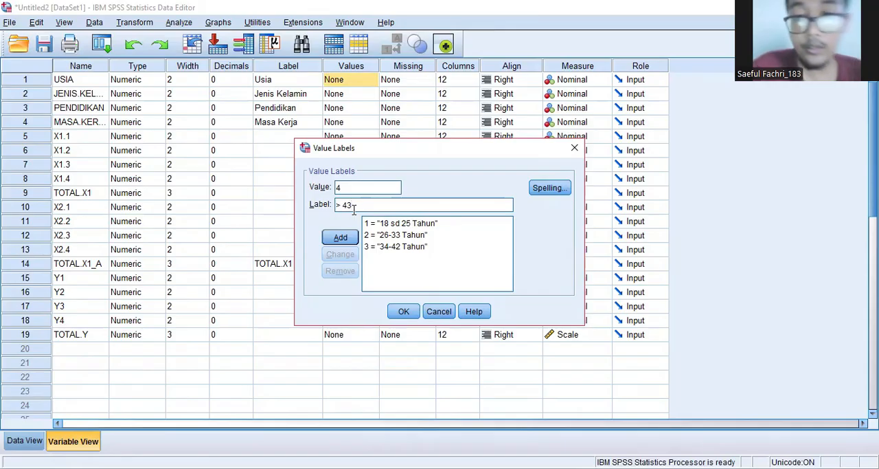
pyautogui.write(' Tahun')
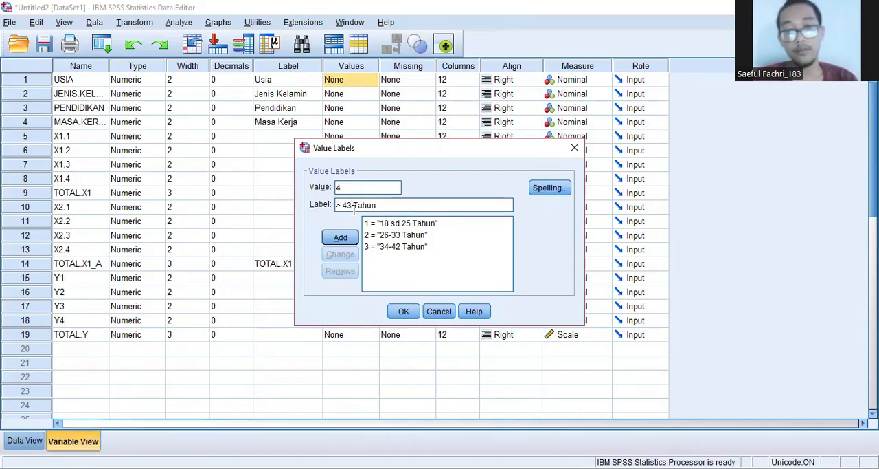
pyautogui.click(340, 238)
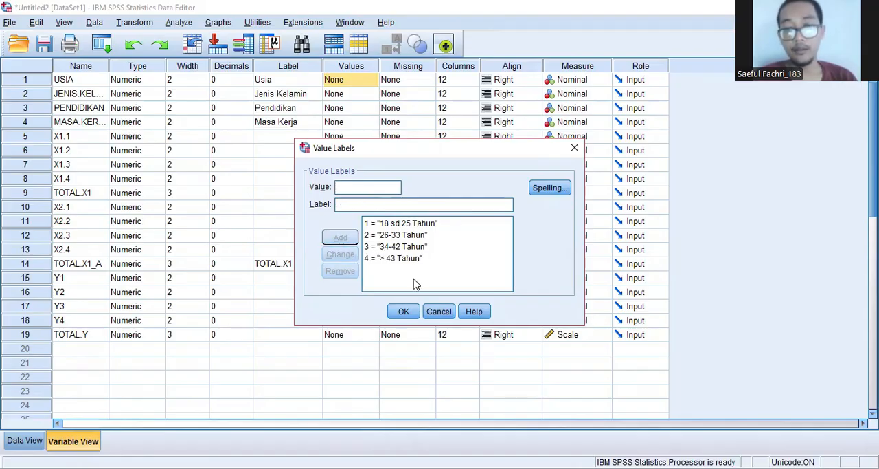
pyautogui.click(403, 311)
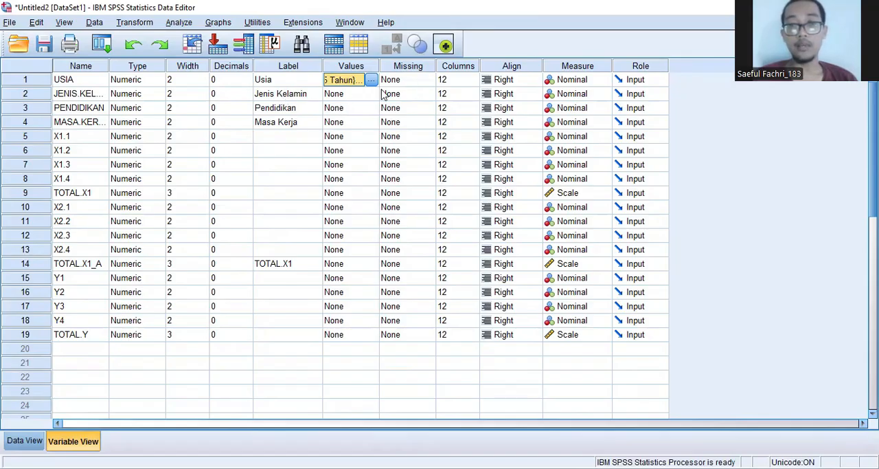
# Step: Add a value label to the JENIS.KELAMIN variable that defines 1 as "Laki-laki"
pyautogui.click(334, 96)
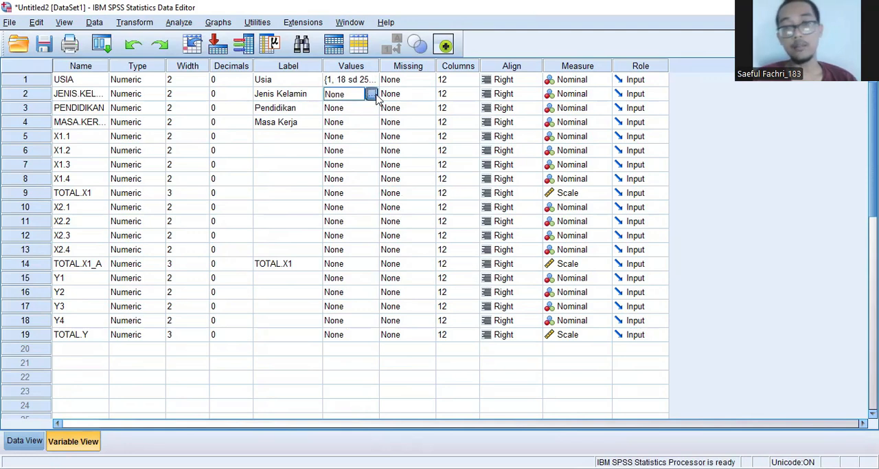
pyautogui.click(372, 94)
pyautogui.write('1')
pyautogui.click(391, 207)
pyautogui.write('Laki')
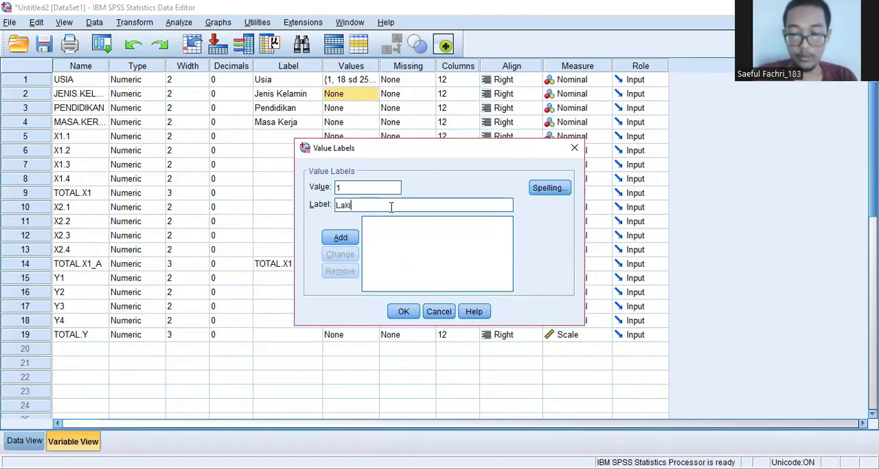
pyautogui.write('-laki')
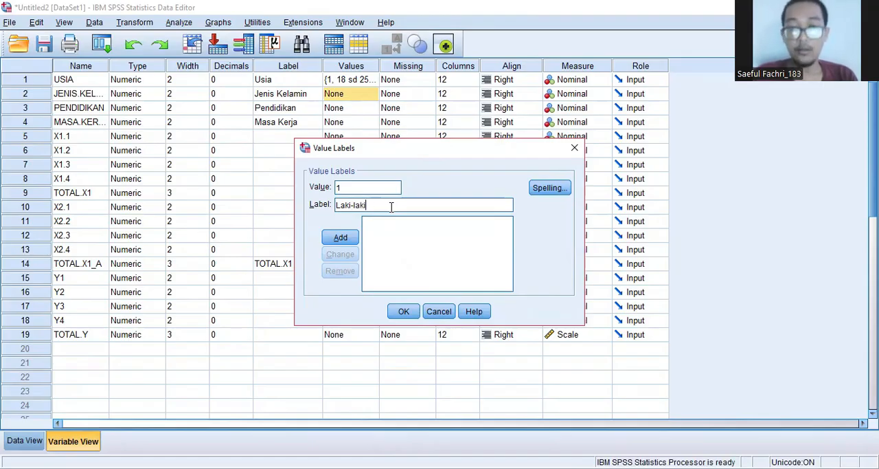
pyautogui.click(340, 239)
# Step: Add the JENIS.KELAMIN value label 2 as "Perempuan" and accept the variable's value labels
pyautogui.write('2')
pyautogui.click(344, 206)
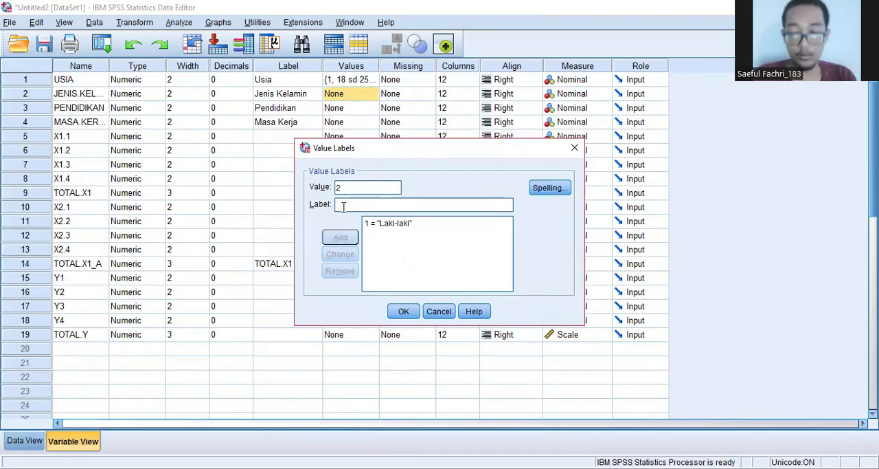
pyautogui.write('Perempuan')
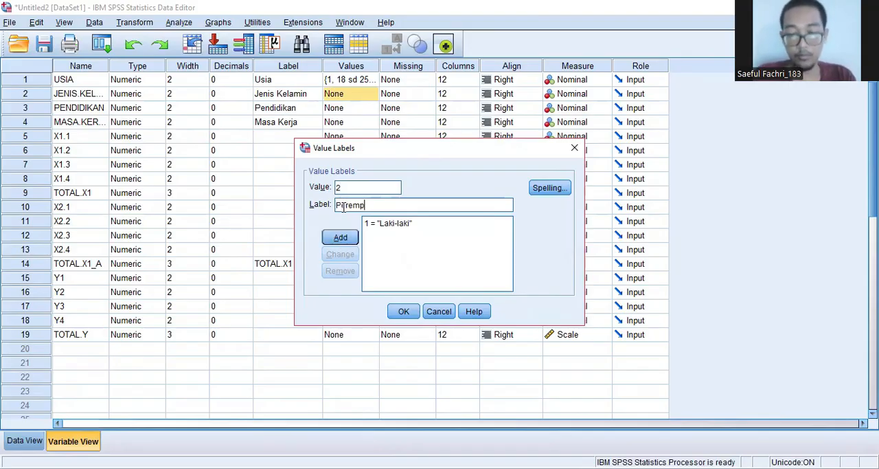
pyautogui.click(340, 238)
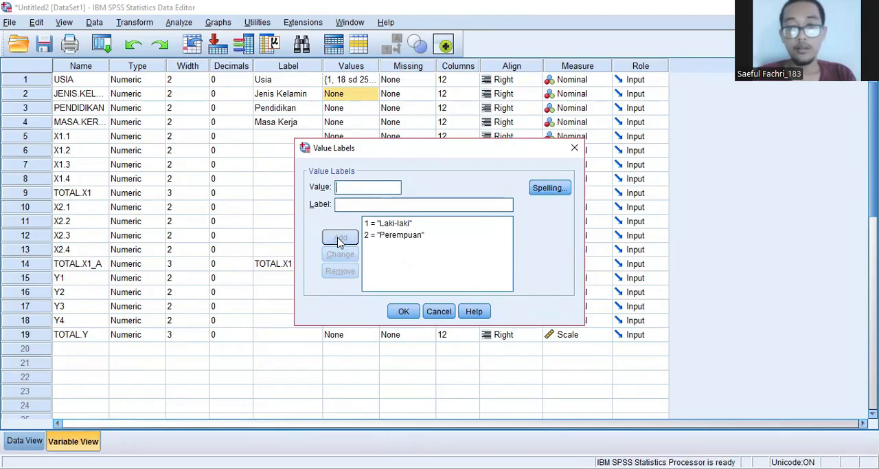
pyautogui.click(405, 312)
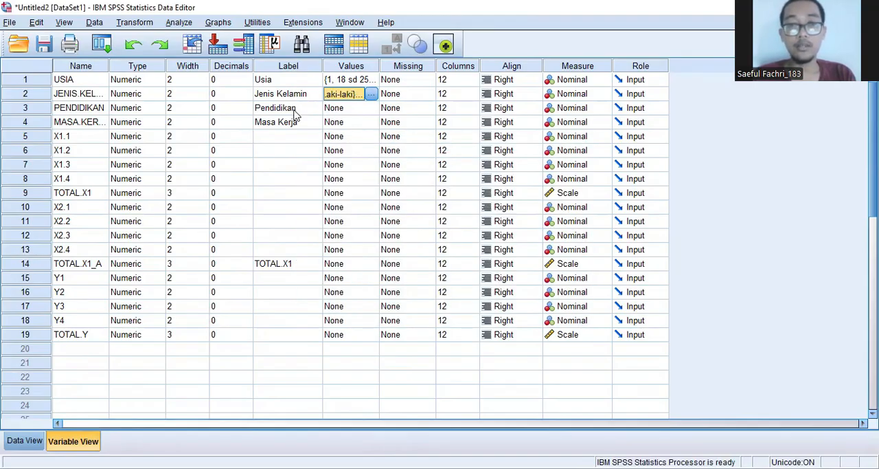
# Step: Add a value label to the PENDIDIKAN variable that defines 1 as "SLTA"
pyautogui.click(345, 110)
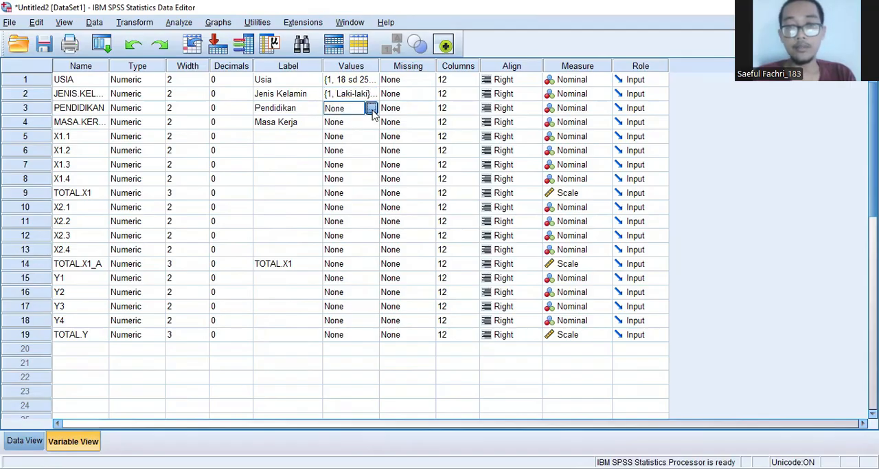
pyautogui.click(371, 109)
pyautogui.write('1')
pyautogui.click(348, 204)
pyautogui.write('SLTA')
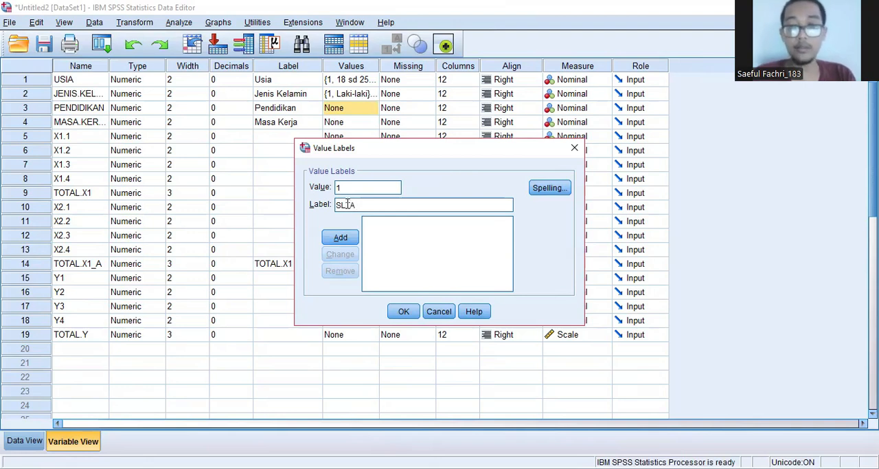
pyautogui.click(336, 237)
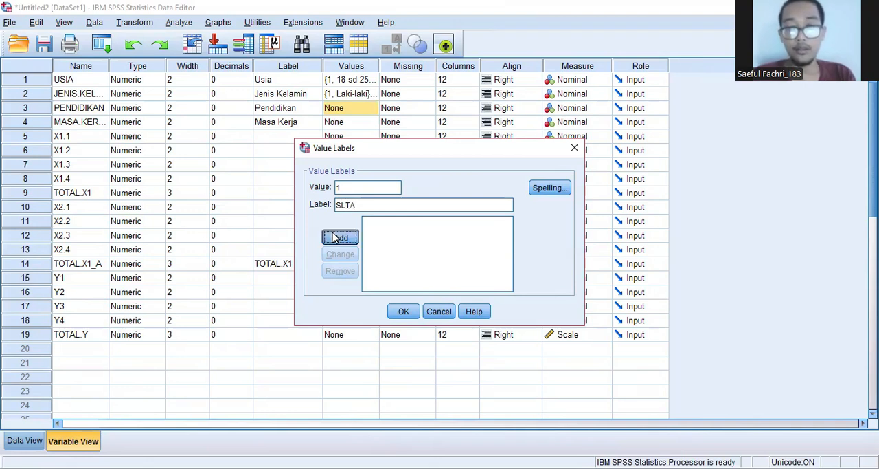
# Step: Define value 2 of the PENDIDIKAN variable as "Diploma" and add it to the value labels
pyautogui.write('2')
pyautogui.click(349, 204)
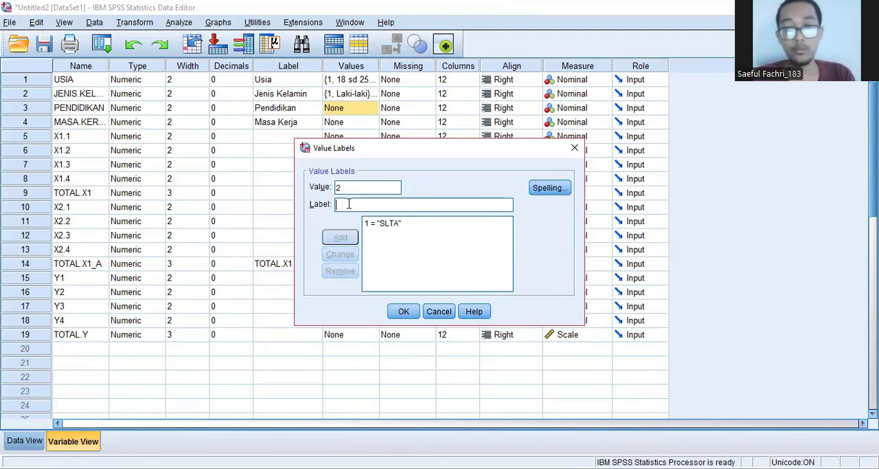
pyautogui.write('Dip')
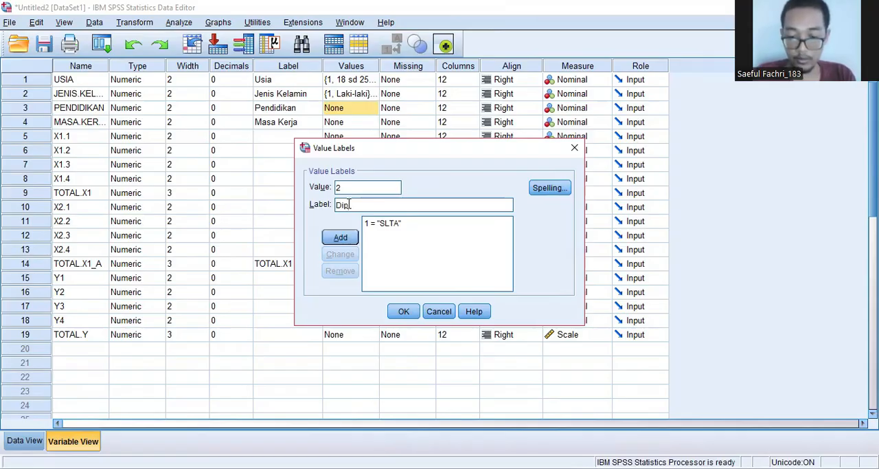
pyautogui.write('loma')
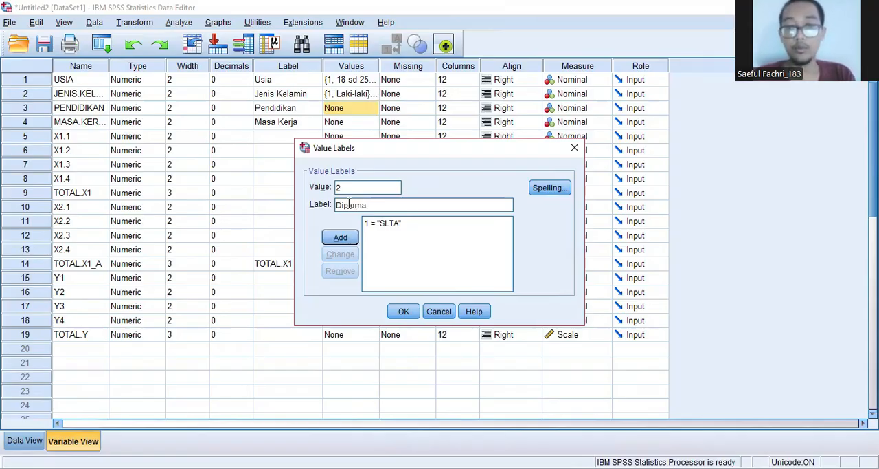
pyautogui.click(330, 240)
# Step: Define value 3 of the PENDIDIKAN variable as "S-I" and add it to the value labels
pyautogui.write('3')
pyautogui.click(356, 207)
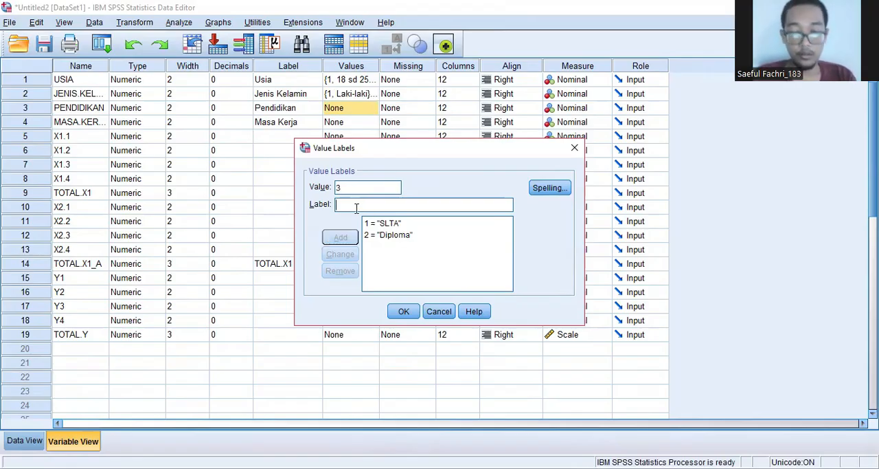
pyautogui.write('S-I')
pyautogui.click(340, 238)
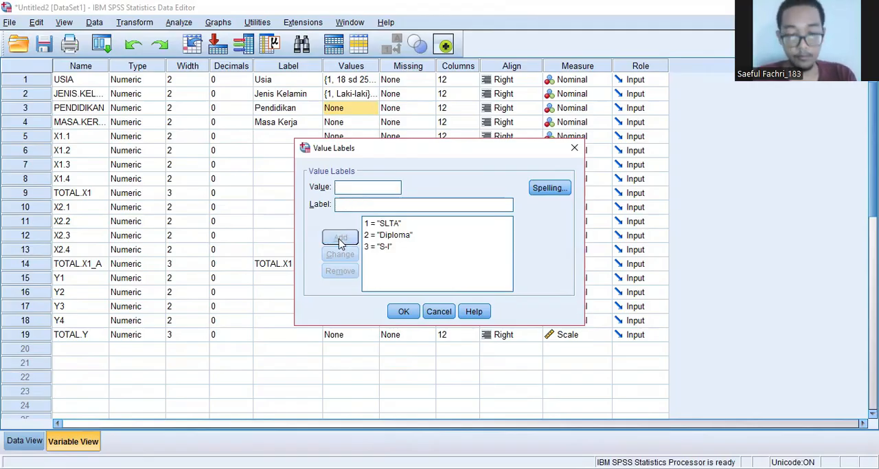
# Step: Add value 4 with the label "S-2" to the PENDIDIKAN variable and accept its value labels
pyautogui.write('4')
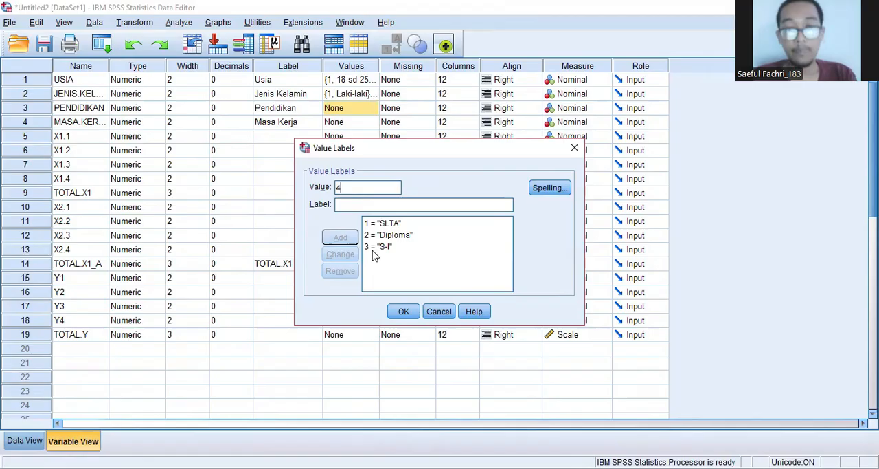
pyautogui.click(349, 205)
pyautogui.write('S-2')
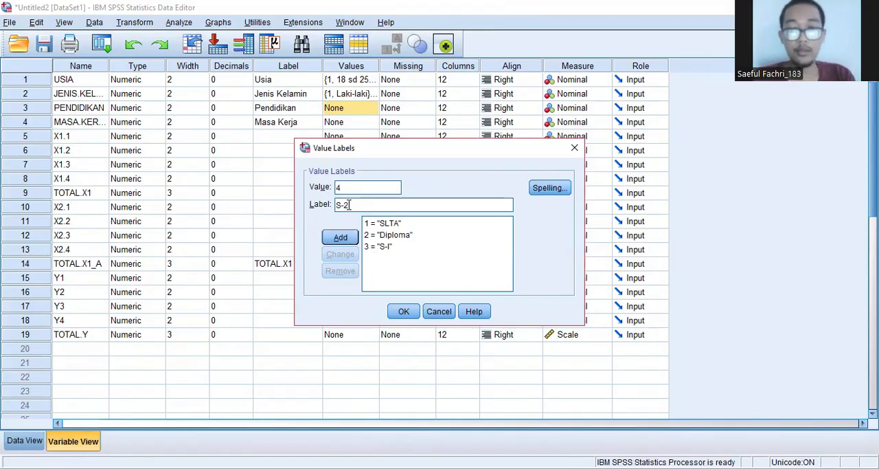
pyautogui.click(350, 238)
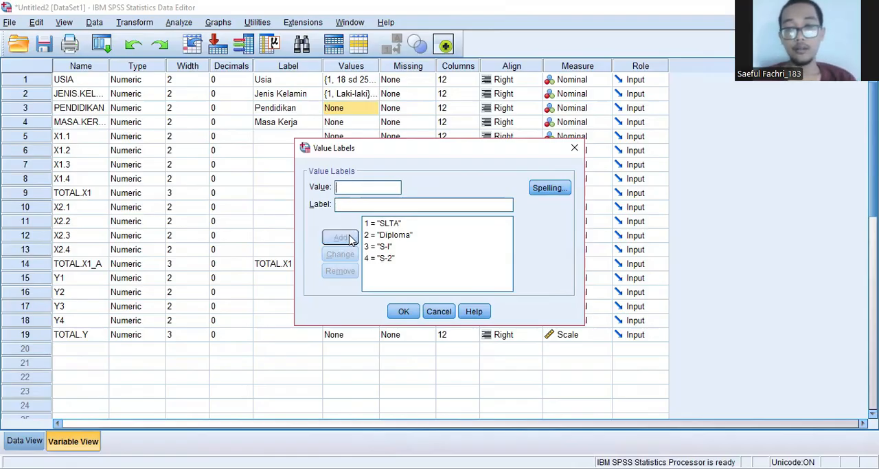
pyautogui.click(405, 312)
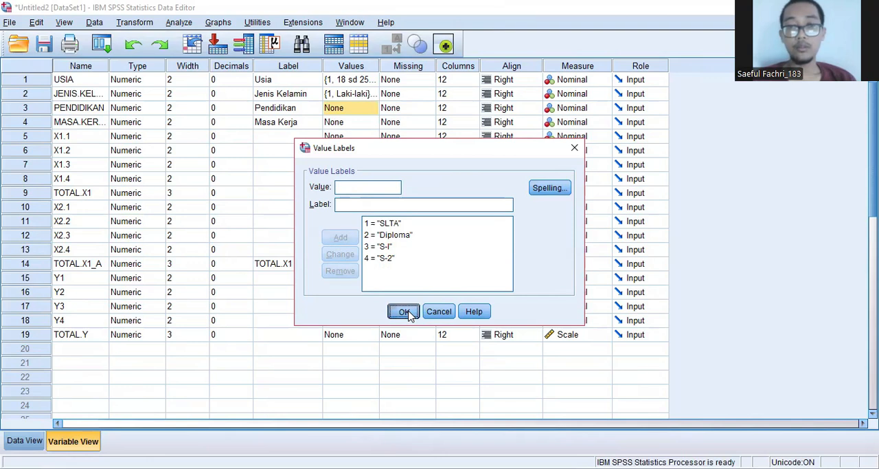
# Step: Add a value label to the Masa Kerja variable that defines 1 as "> 5 Tahun"
pyautogui.click(302, 127)
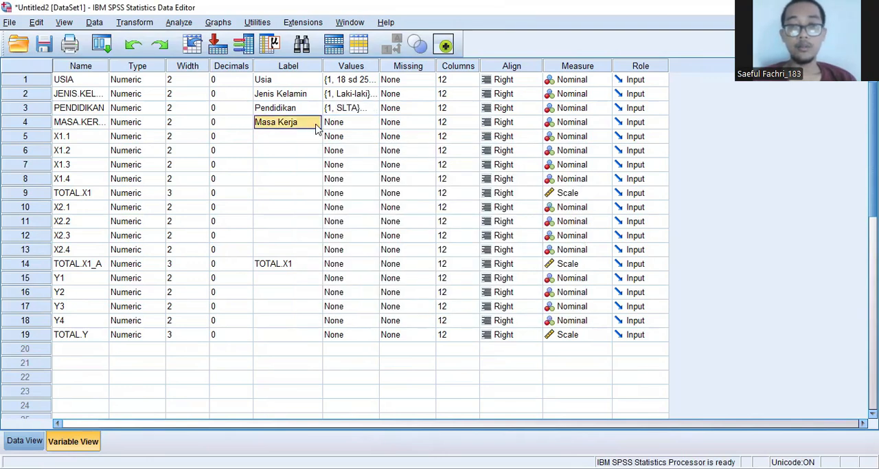
pyautogui.click(357, 127)
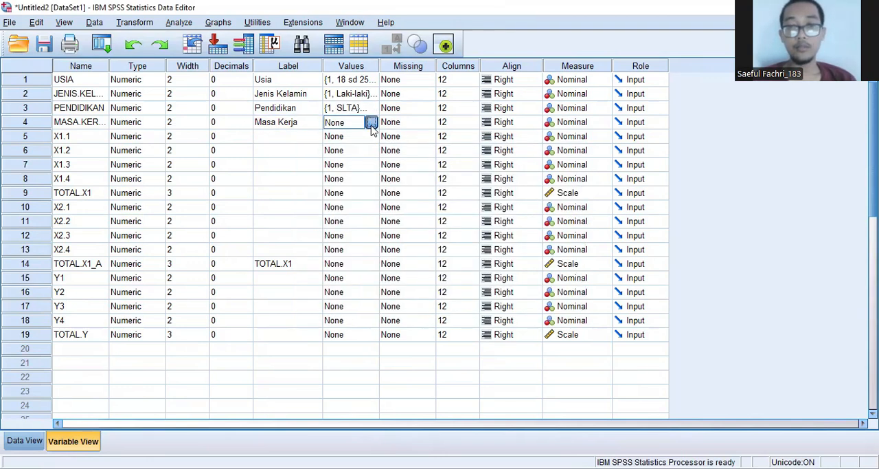
pyautogui.click(371, 124)
pyautogui.write('1')
pyautogui.click(361, 204)
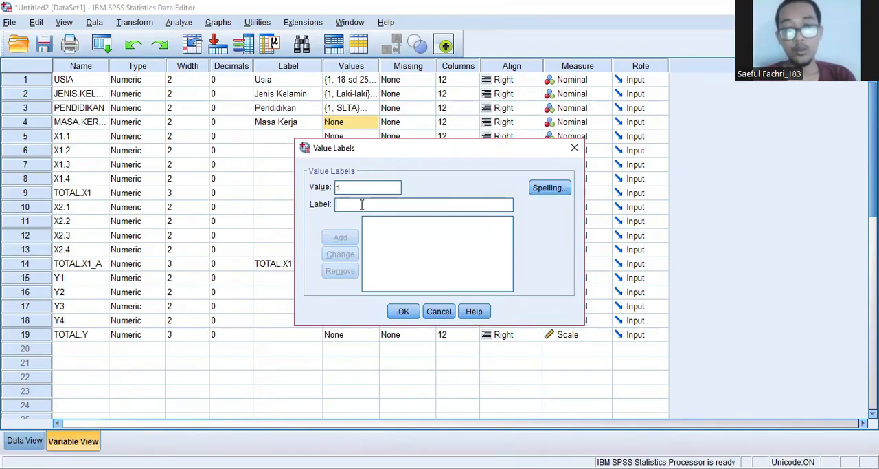
pyautogui.write('> %')
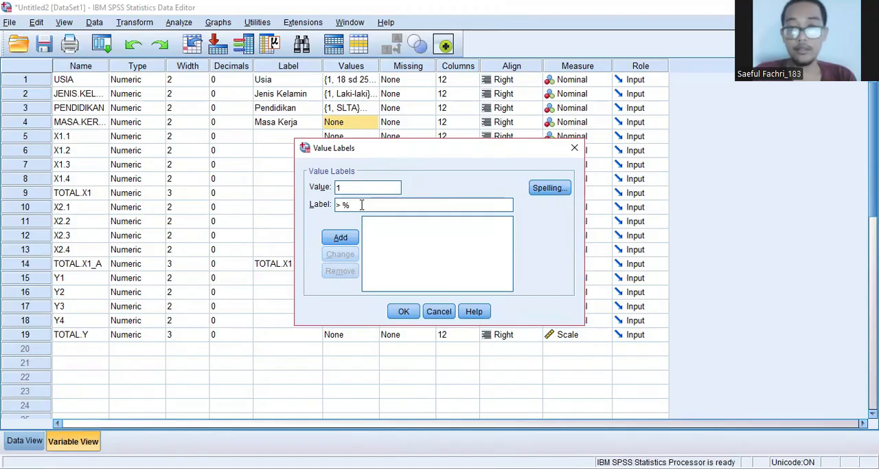
pyautogui.press('BackSpace')
pyautogui.write('5')
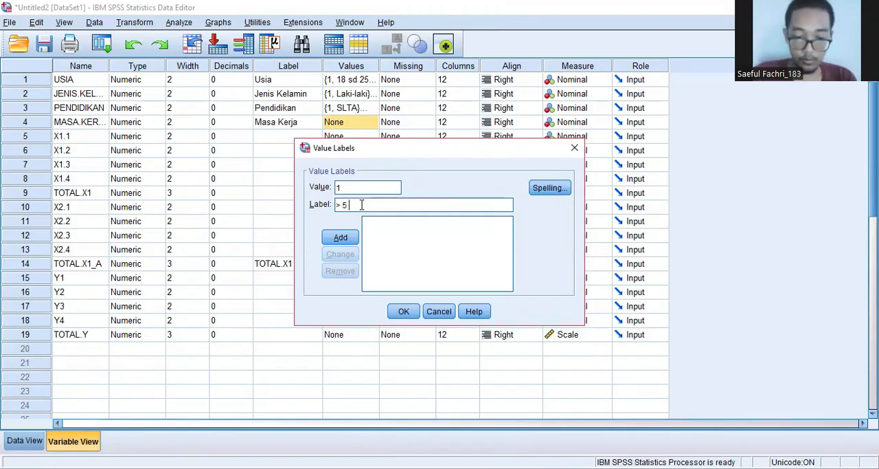
pyautogui.write(' Tahun')
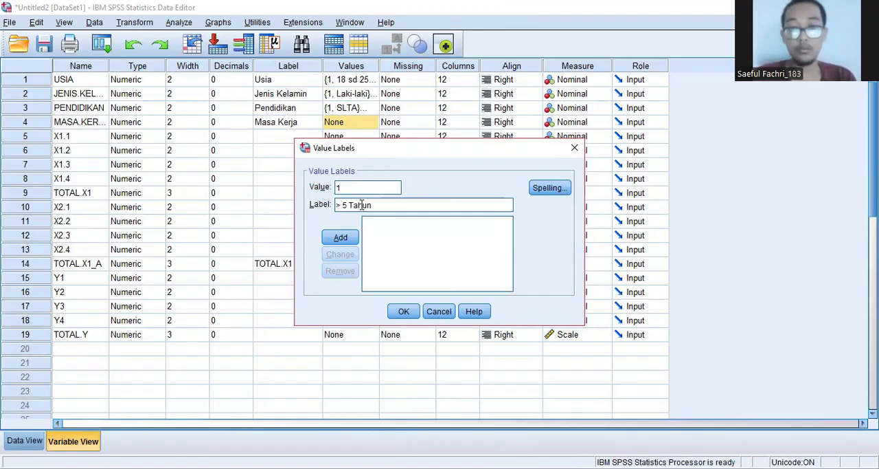
pyautogui.click(340, 238)
# Step: Define value 2 of the Masa Kerja variable as "5-10 Tahun" and add it to the value labels
pyautogui.write('2')
pyautogui.click(362, 206)
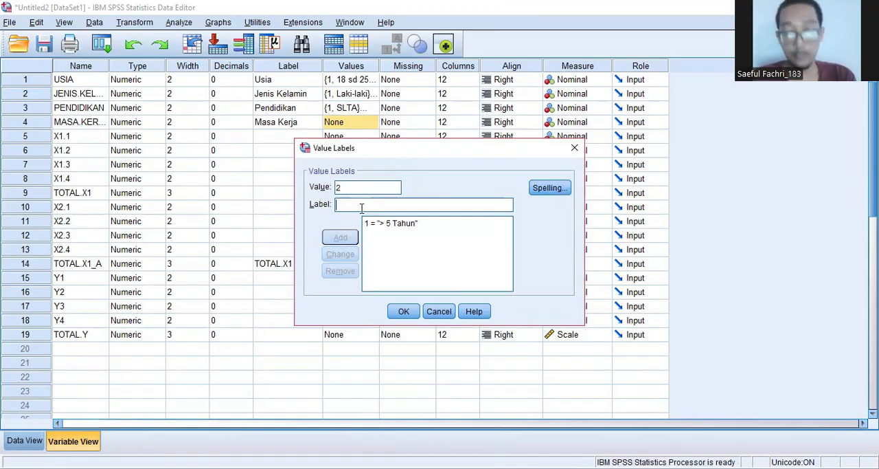
pyautogui.write('5-10 Tahun')
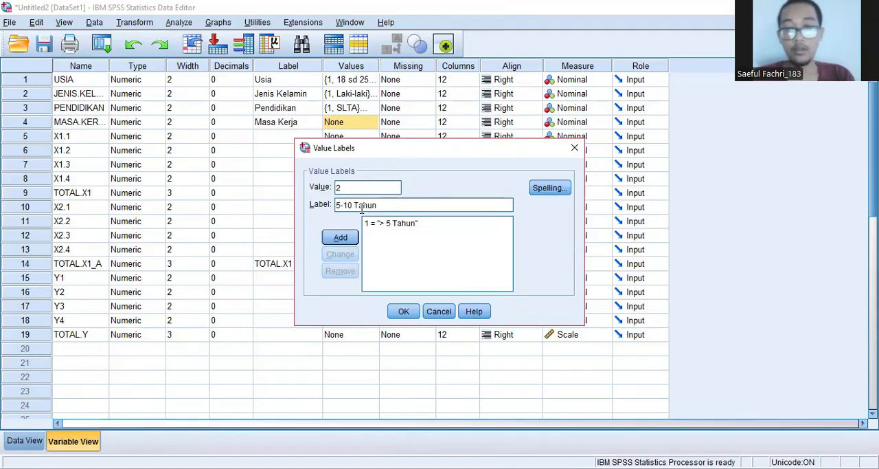
pyautogui.click(342, 238)
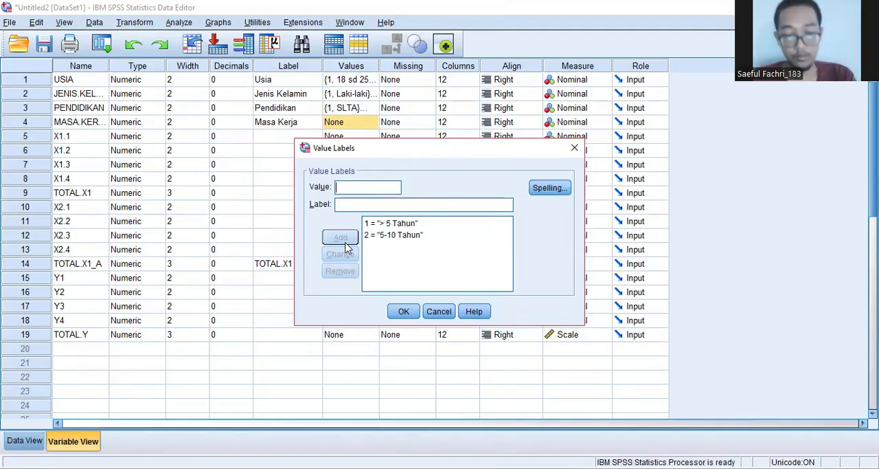
# Step: Define value 3 of the Masa Kerja variable as "11-15 Tahun" and add it to the value labels
pyautogui.write('3')
pyautogui.click(339, 203)
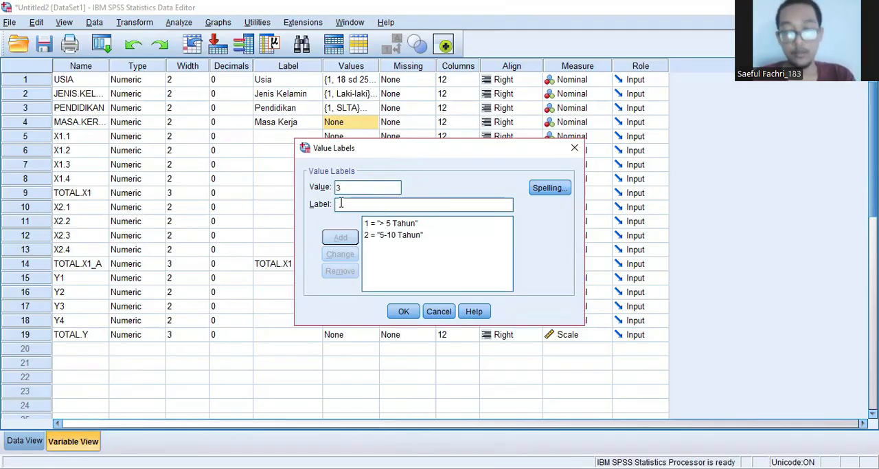
pyautogui.write('10-')
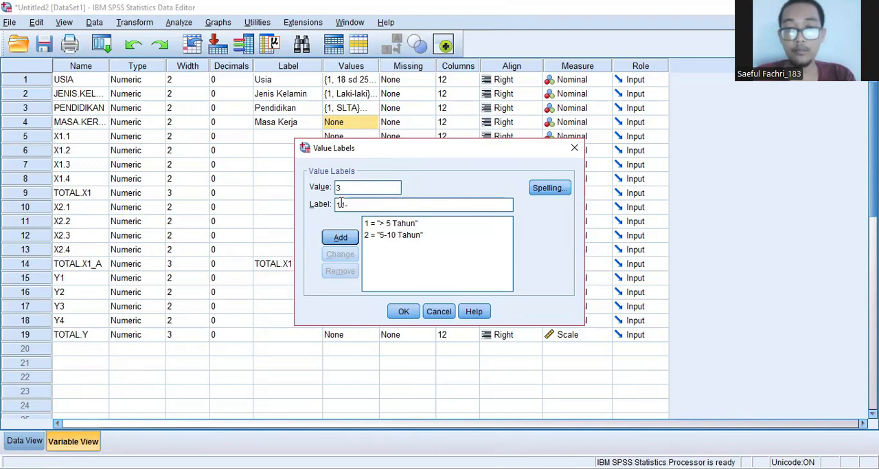
pyautogui.write('15')
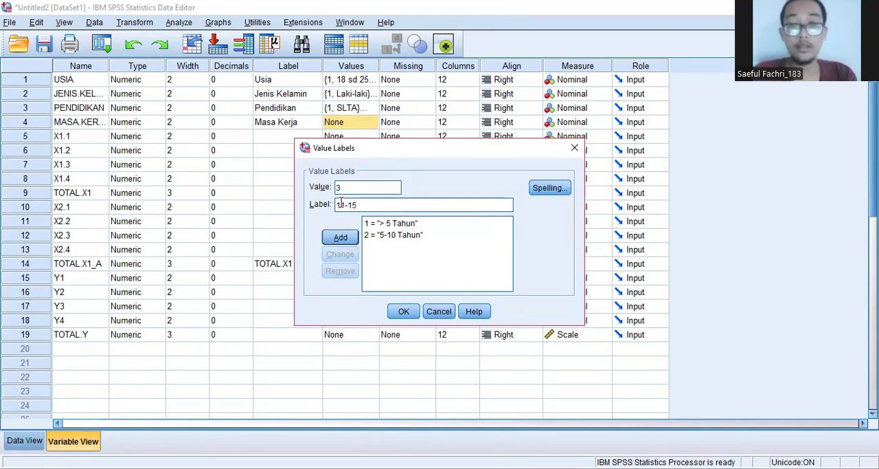
pyautogui.write(' Tahun')
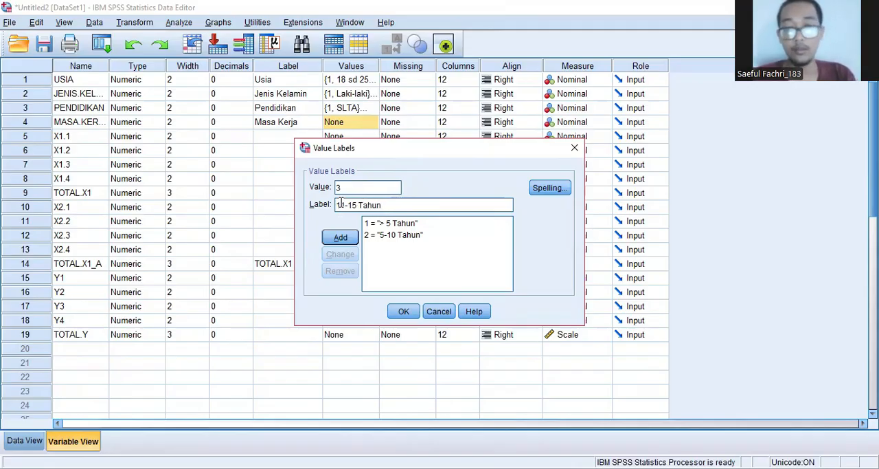
pyautogui.click(339, 240)
# Step: Add the Masa Kerja value label 4 as "> 15 Tahun" and accept the variable's value labels
pyautogui.write('4')
pyautogui.click(359, 205)
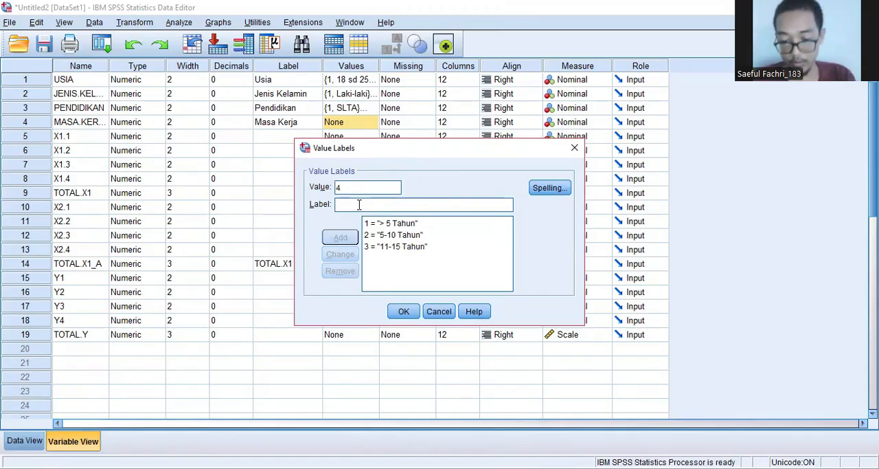
pyautogui.write('> 1')
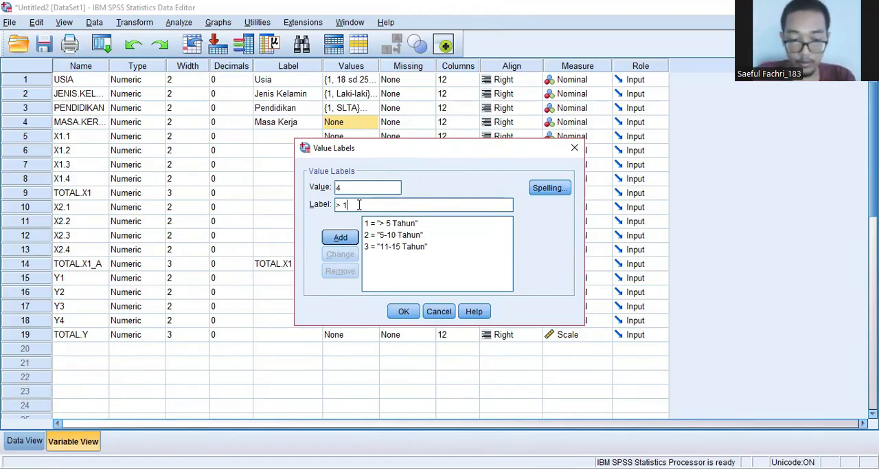
pyautogui.write('5 Tahun')
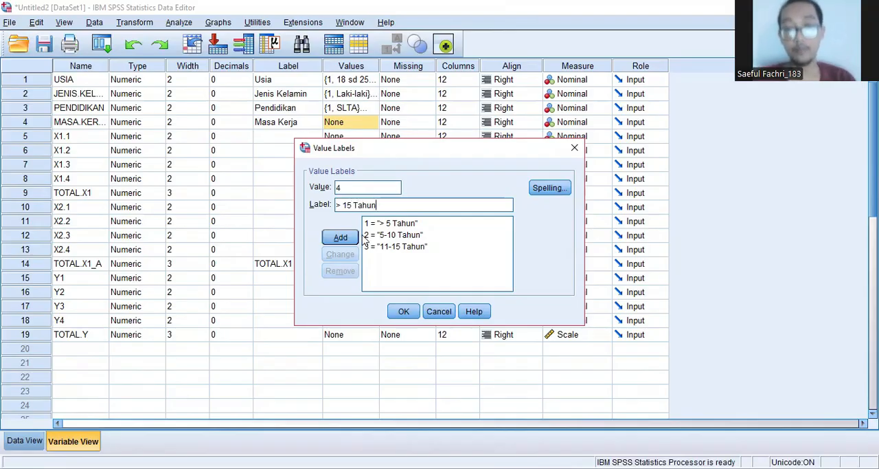
pyautogui.click(340, 237)
pyautogui.click(404, 312)
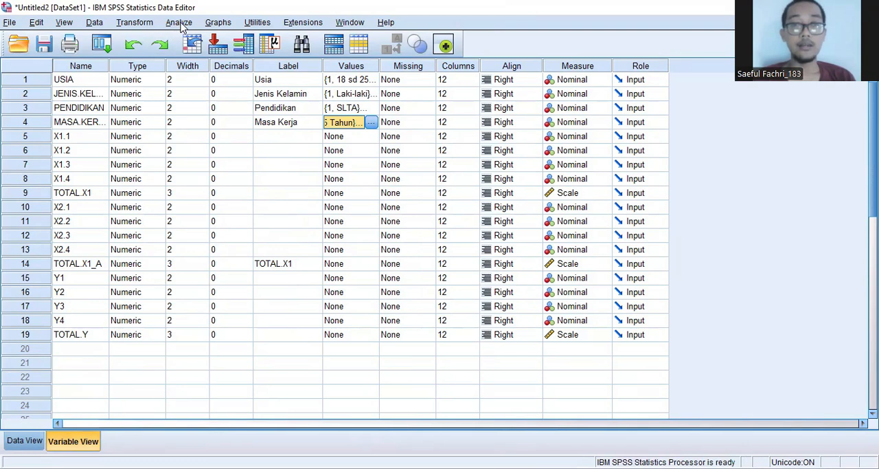
# Step: Run the Frequencies analysis with frequency tables for Usia, Jenis Kelamin, Pendidikan and Masa Kerja
pyautogui.click(180, 24)
pyautogui.moveTo(199, 58)
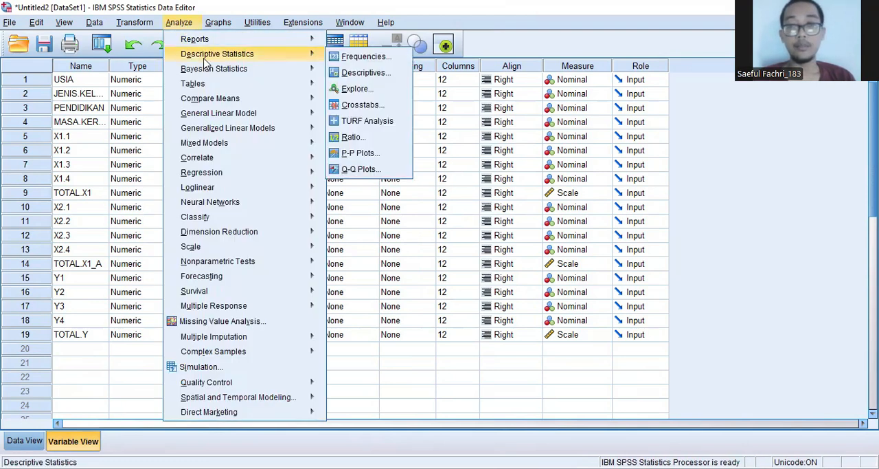
pyautogui.click(364, 56)
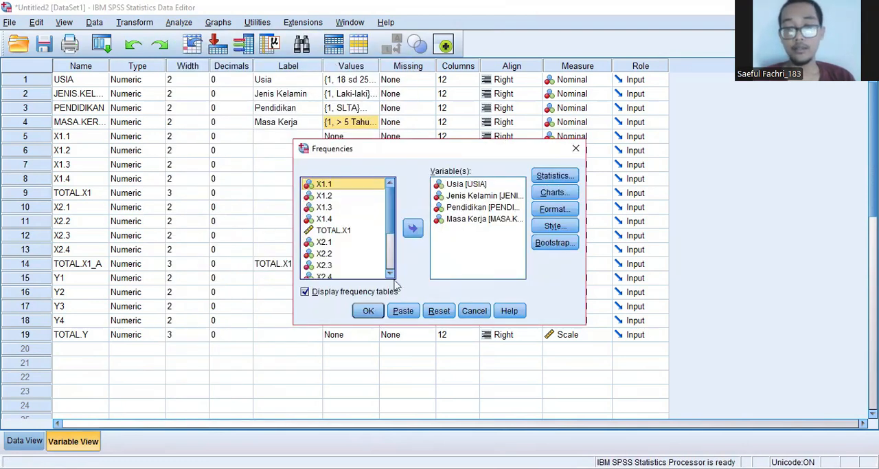
pyautogui.click(375, 312)
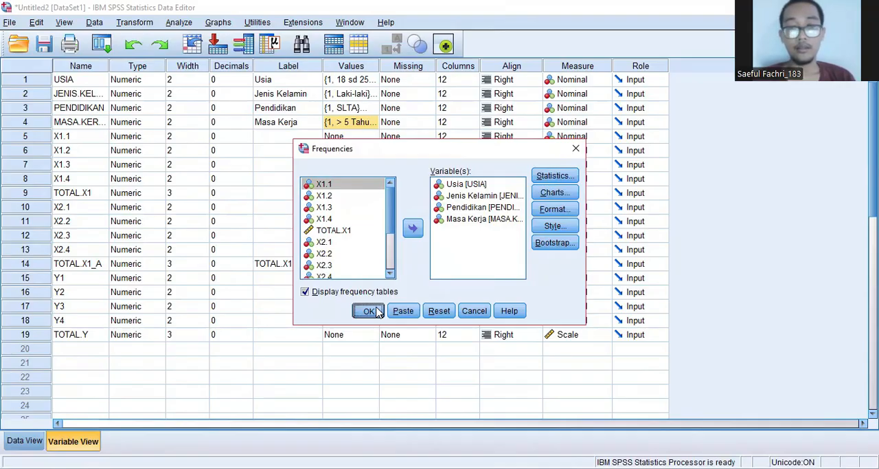